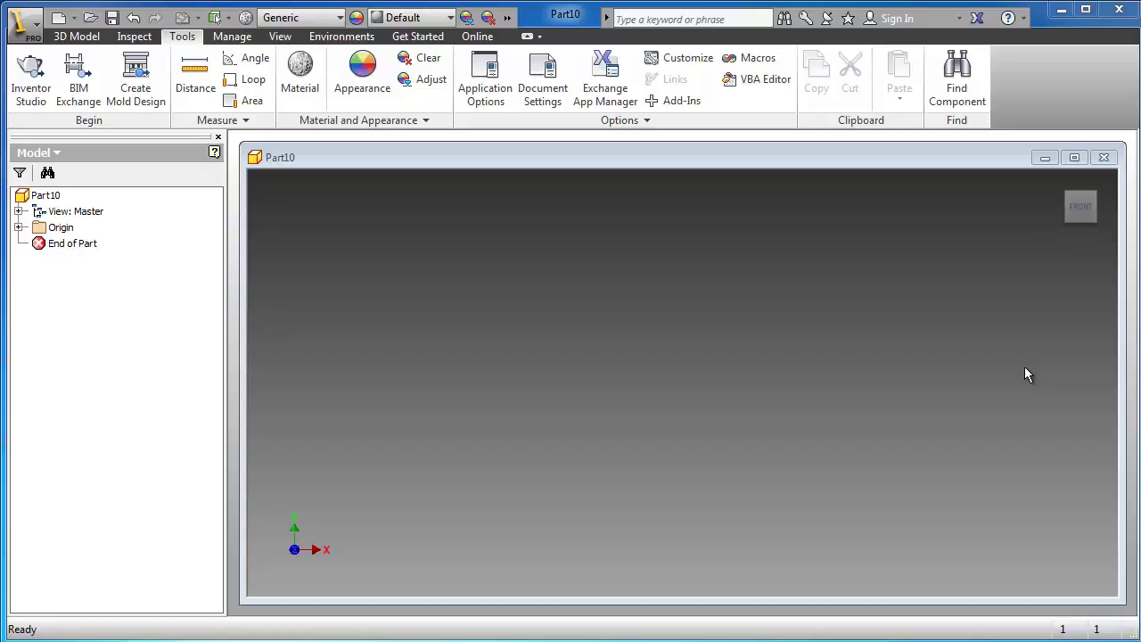
Start a 2D sketch on the origin's XY plane.
{"action": "left_click", "coordinate": [18, 227]}
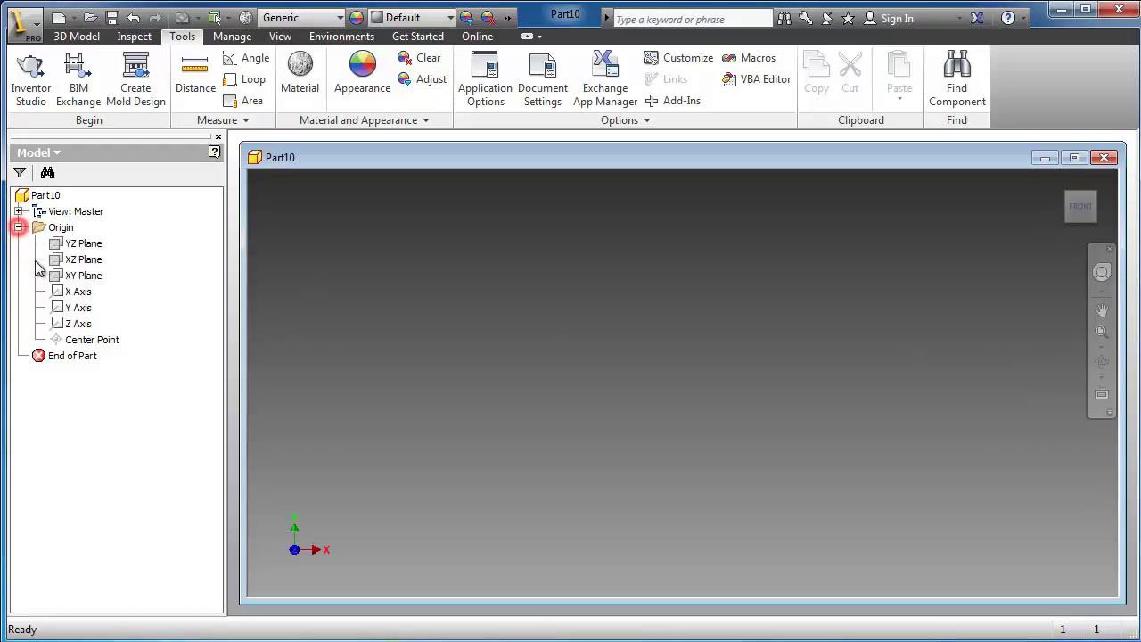
{"action": "left_click", "coordinate": [83, 275]}
{"action": "left_click", "coordinate": [710, 369]}
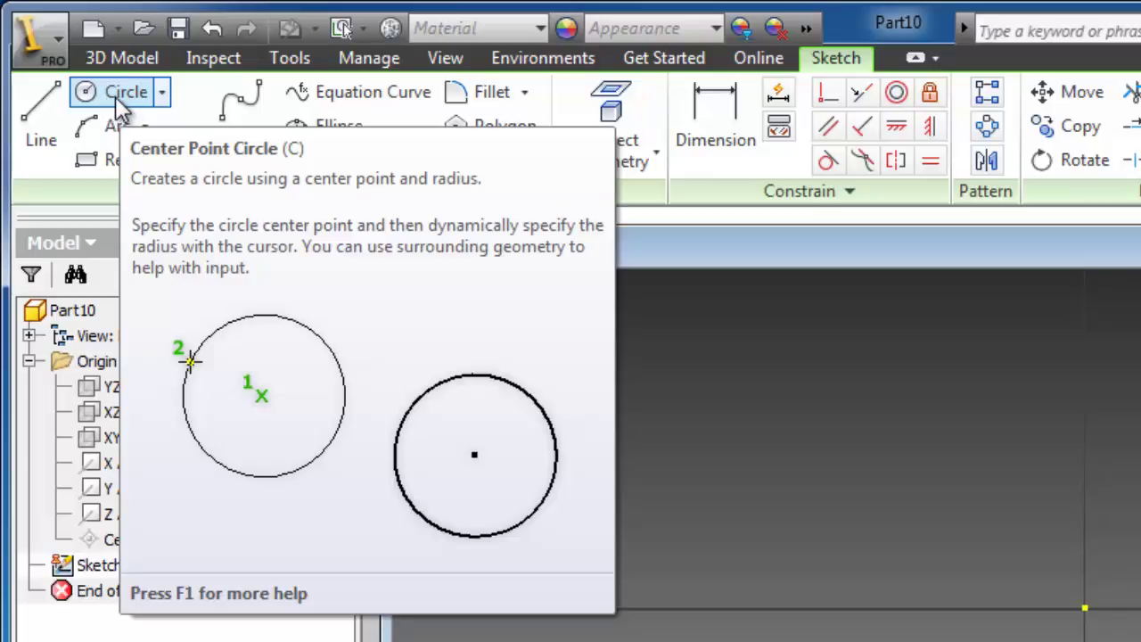
Sketch a center-point circle about 28 mm in diameter, centered on the sketch origin.
{"action": "left_click", "coordinate": [163, 94]}
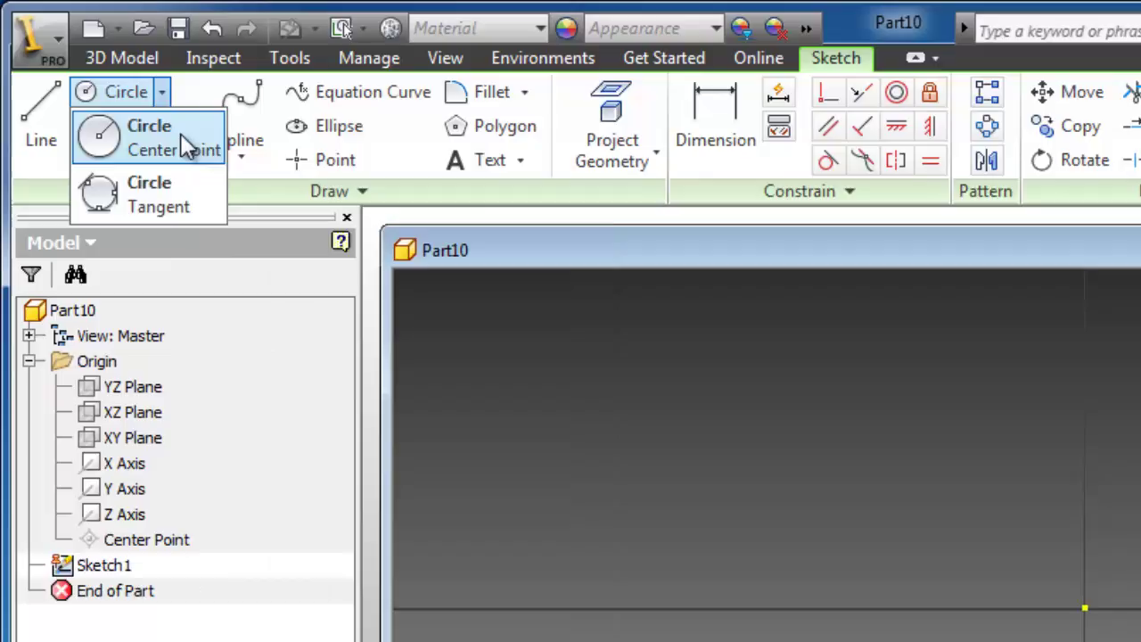
{"action": "left_click", "coordinate": [180, 133]}
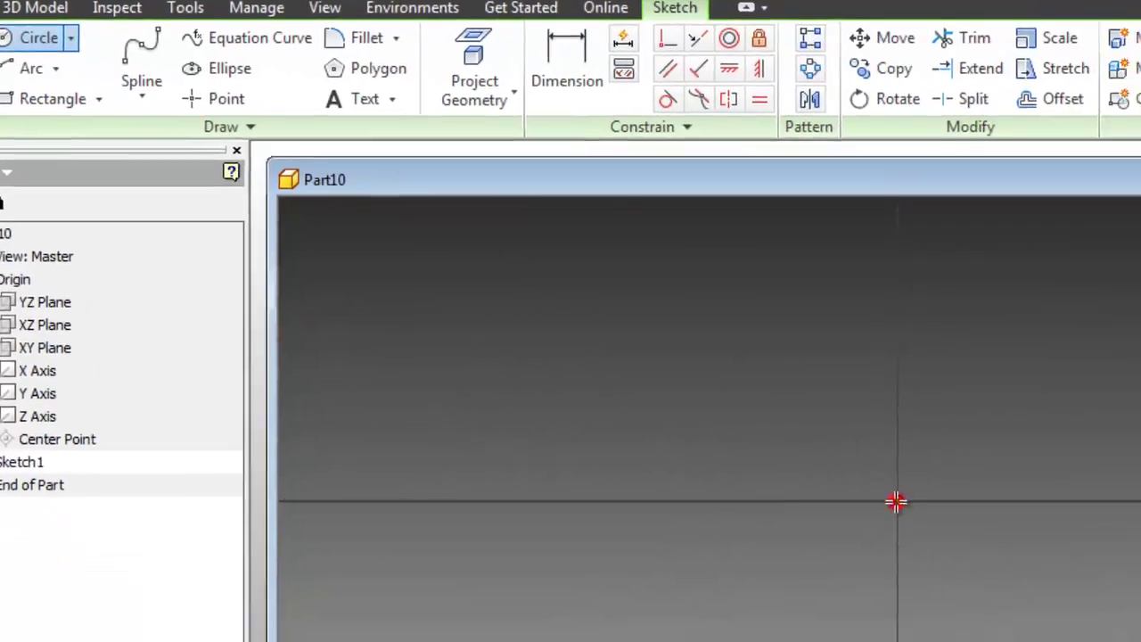
{"action": "left_click", "coordinate": [1085, 610]}
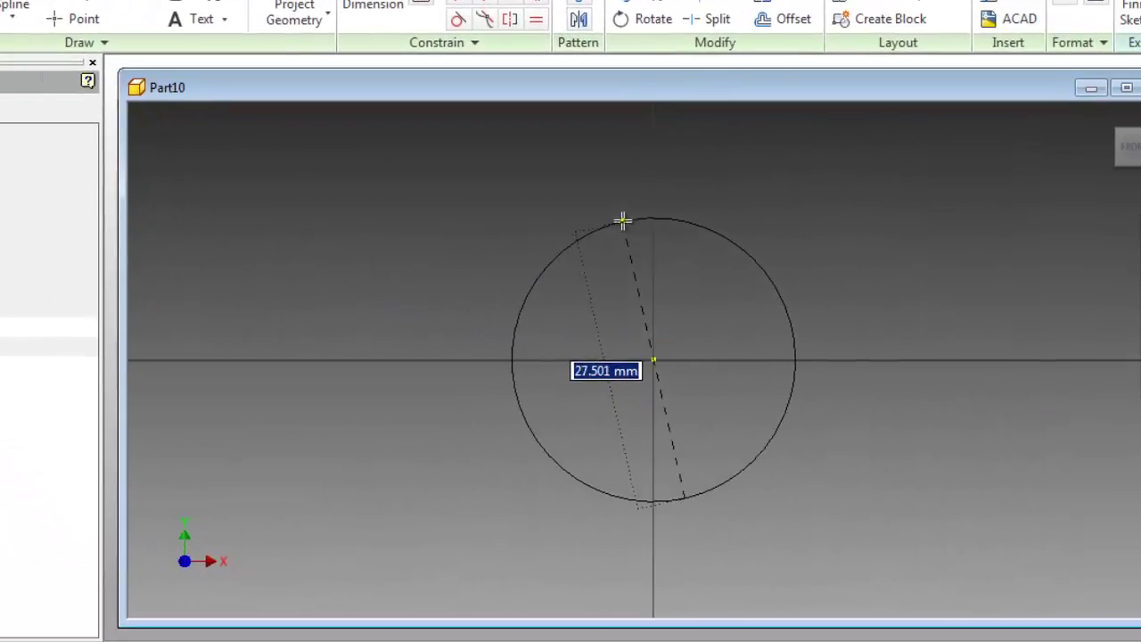
{"action": "left_click", "coordinate": [636, 214]}
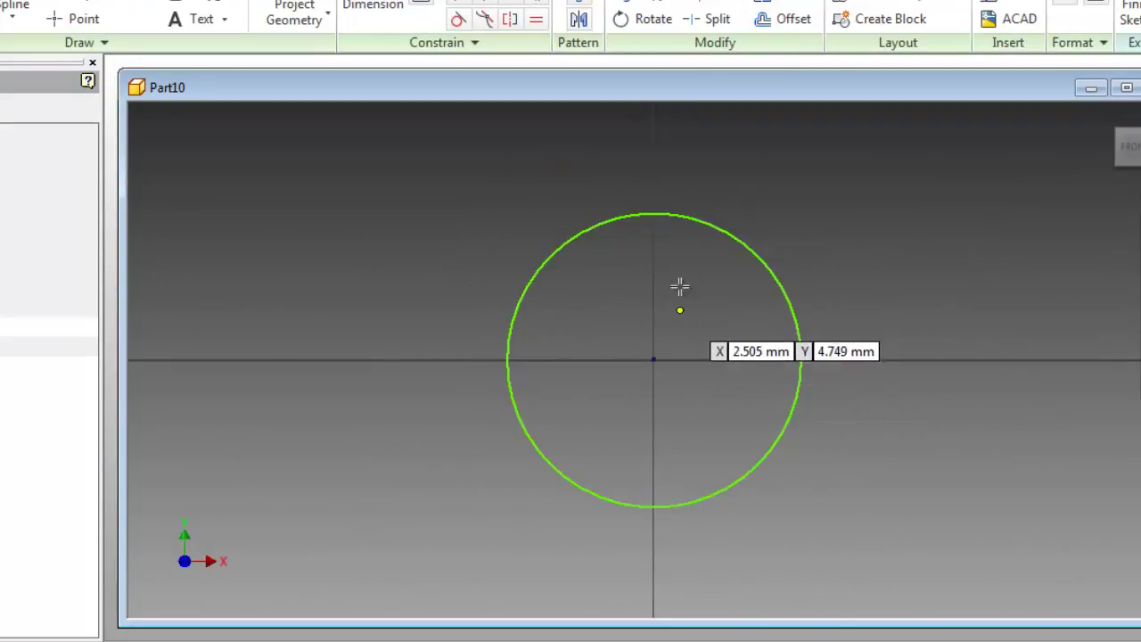
{"action": "scroll", "coordinate": [700, 369], "scroll_direction": "up", "scroll_amount": 3}
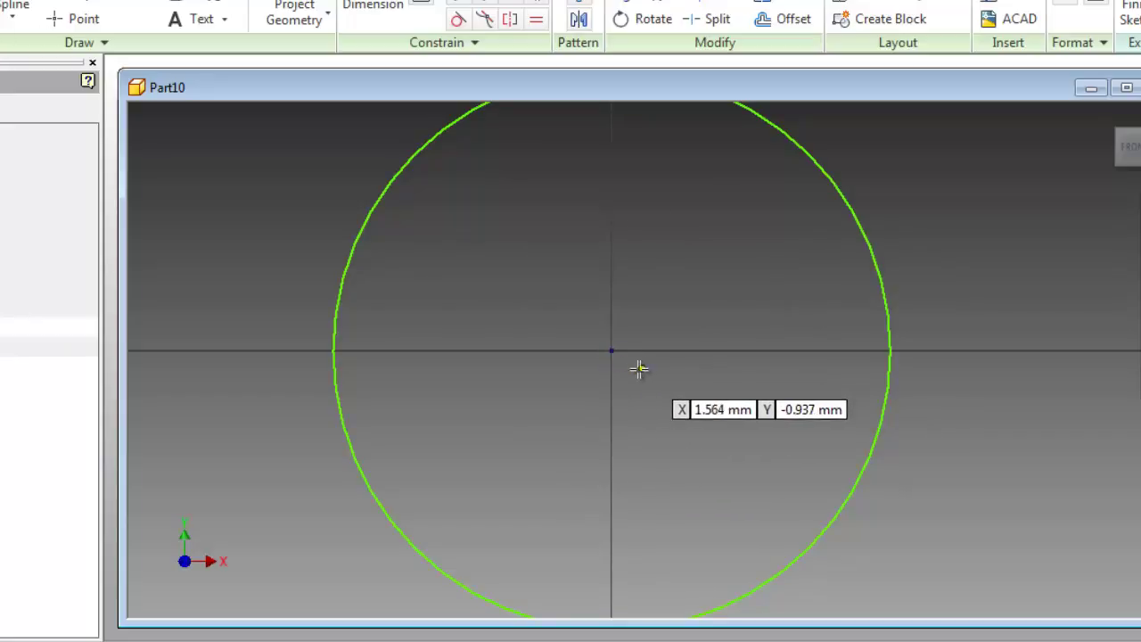
{"action": "scroll", "coordinate": [613, 353], "scroll_direction": "up", "scroll_amount": 4}
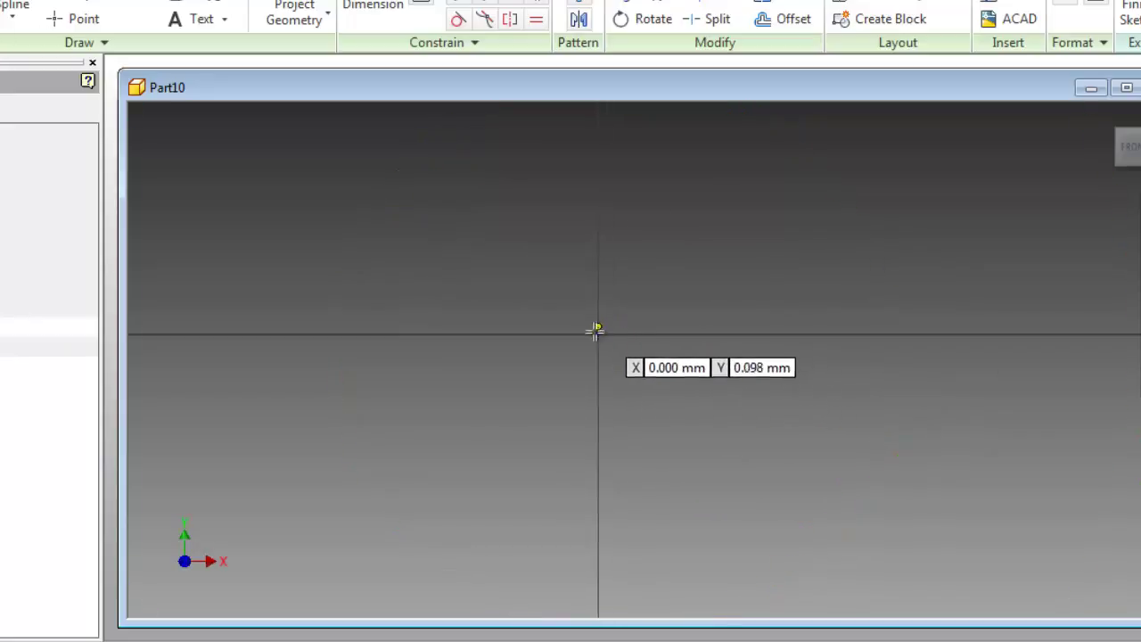
{"action": "scroll", "coordinate": [649, 336], "scroll_direction": "up", "scroll_amount": 1}
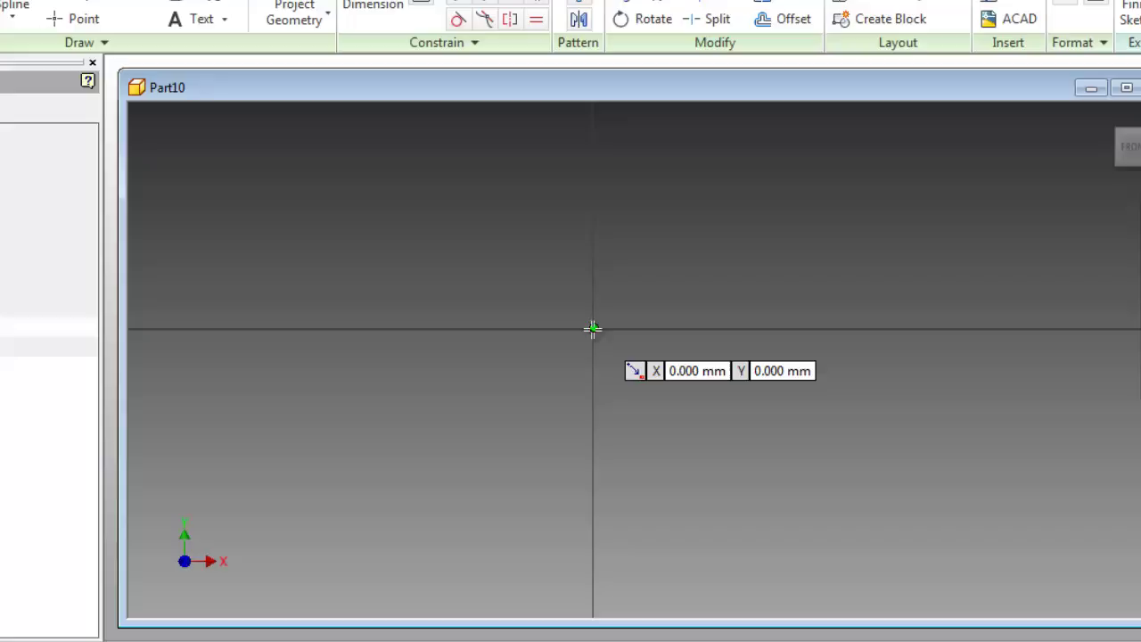
{"action": "scroll", "coordinate": [597, 339], "scroll_direction": "down", "scroll_amount": 3}
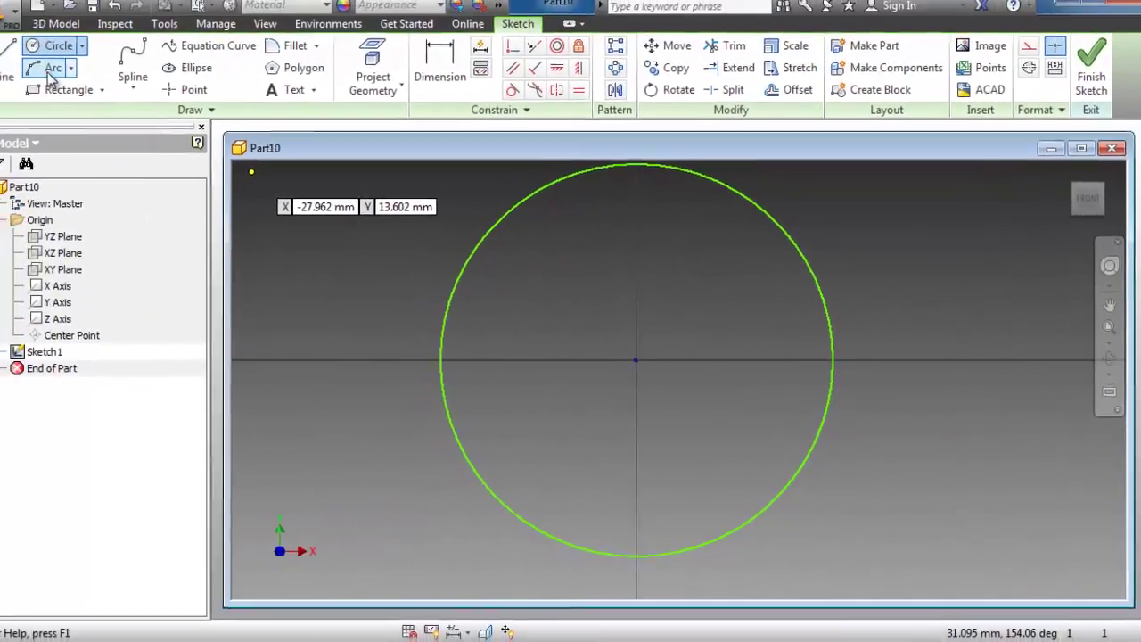
Sketch a three-point arc about 9.2 mm in radius beside the circle on its negative X side, starting on the horizontal axis and bulging away from it.
{"action": "left_click", "coordinate": [0, 0]}
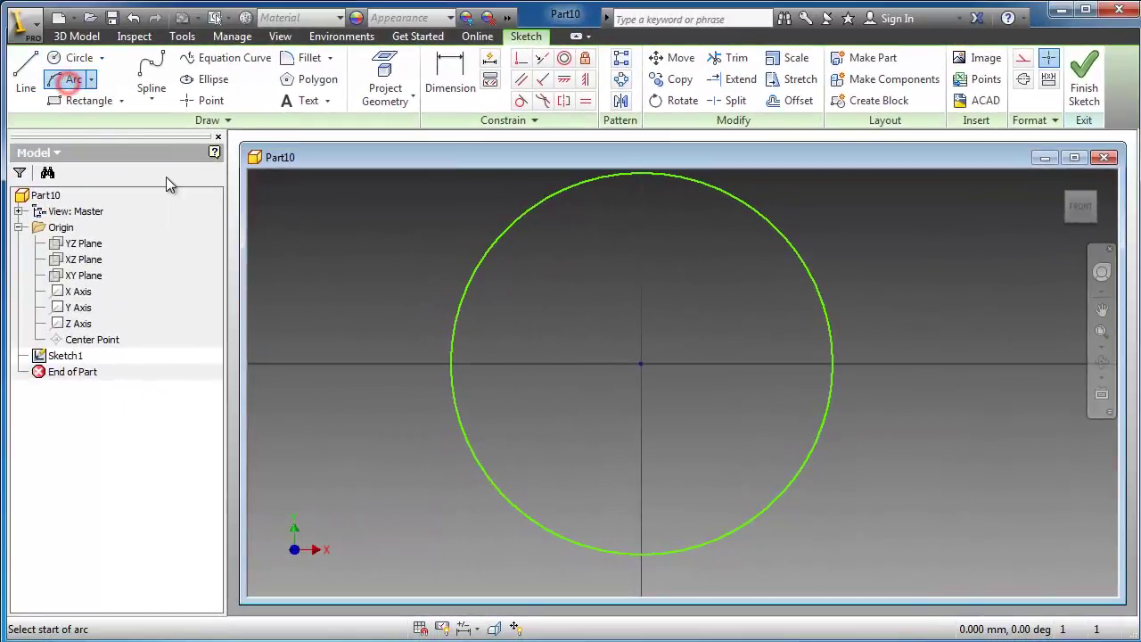
{"action": "scroll", "coordinate": [410, 284], "scroll_direction": "down", "scroll_amount": 3}
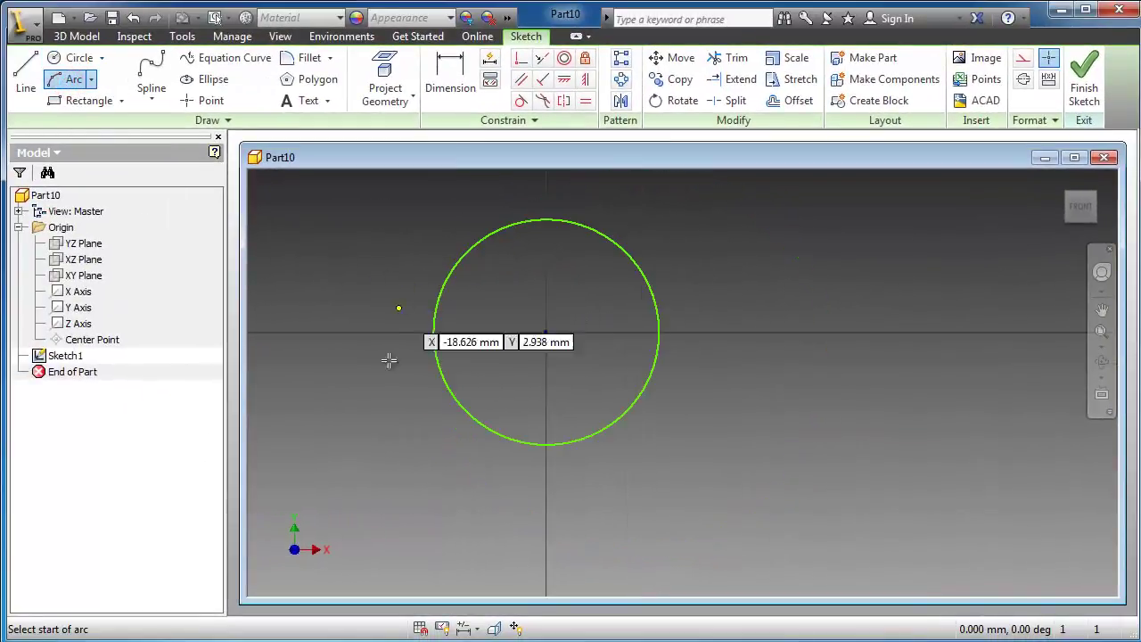
{"action": "left_click", "coordinate": [287, 331]}
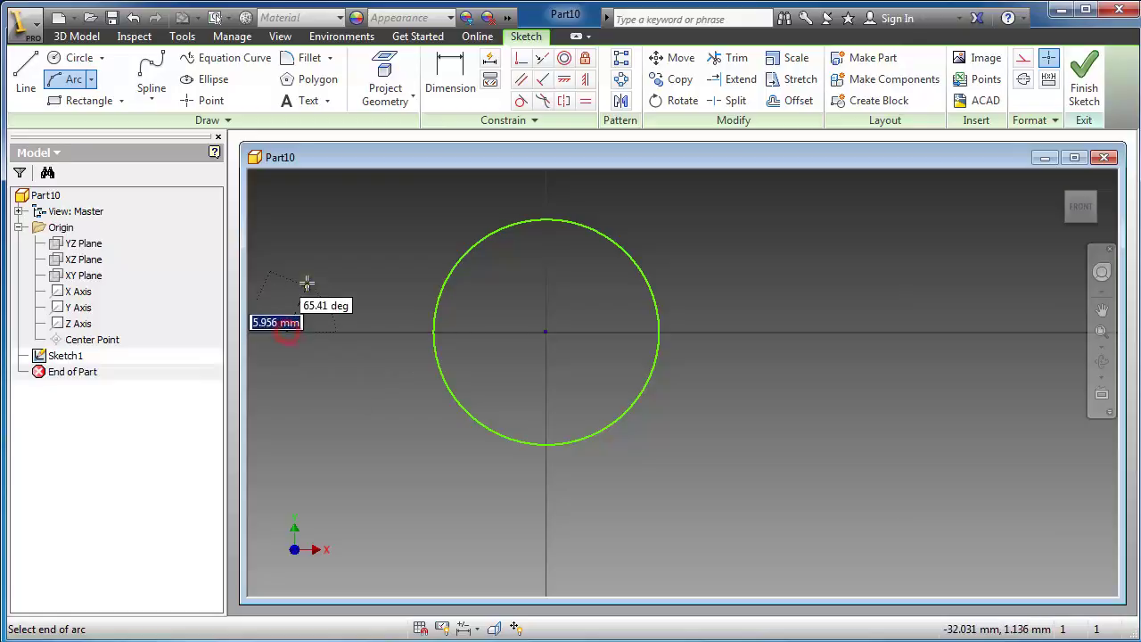
{"action": "left_click", "coordinate": [365, 221]}
{"action": "left_click", "coordinate": [296, 237]}
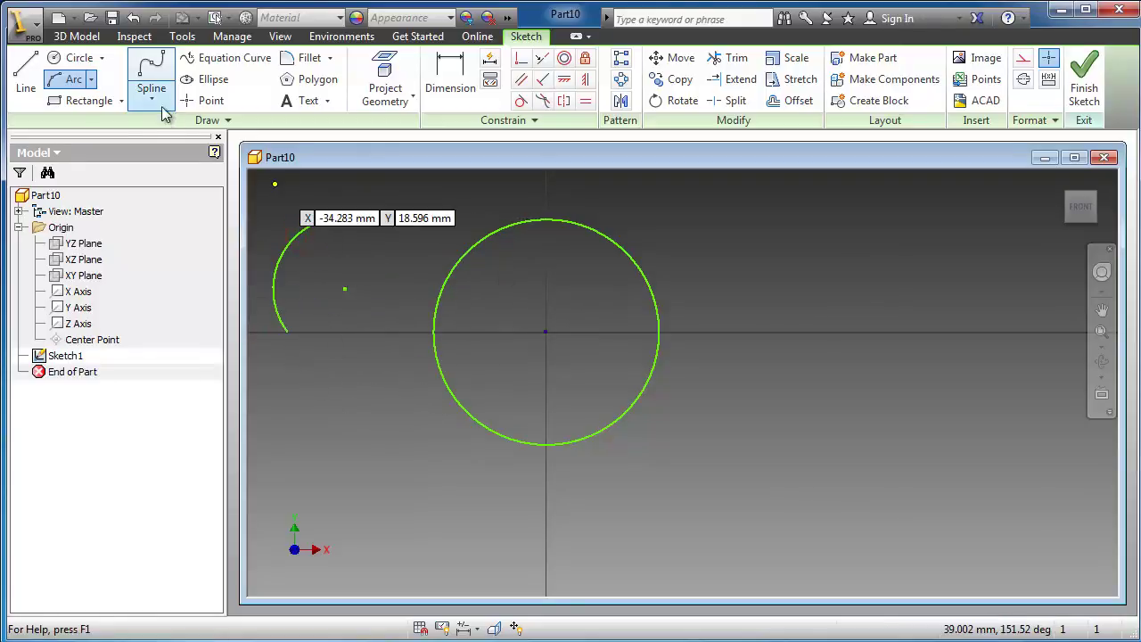
Draw a horizontal line from the arc's upper endpoint to the topmost point of the circle.
{"action": "key", "text": "l"}
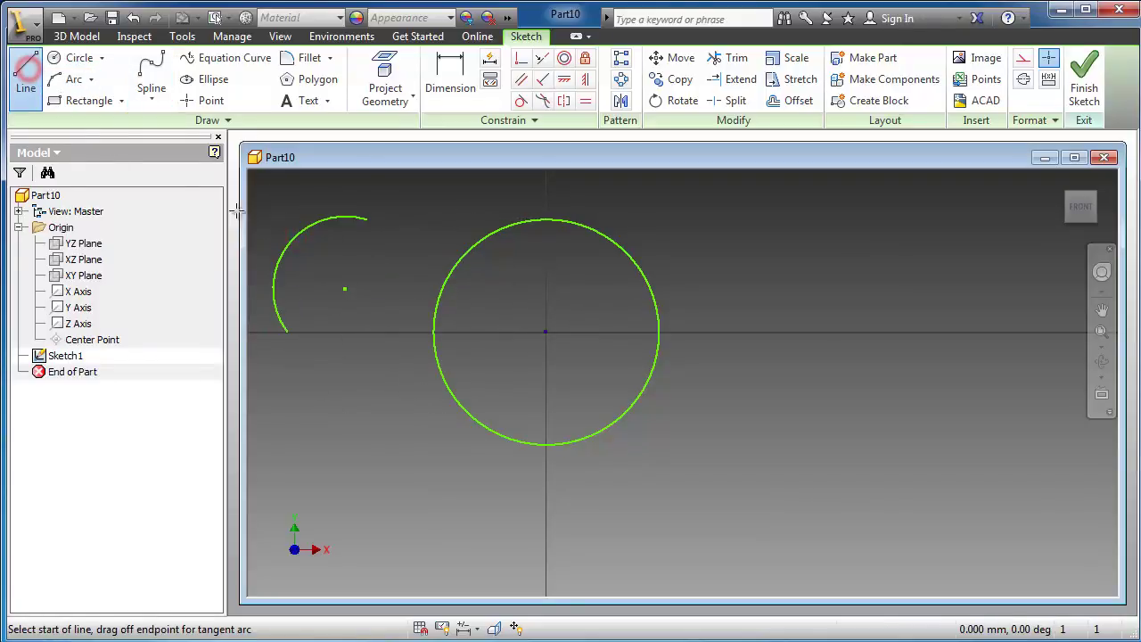
{"action": "left_click", "coordinate": [365, 221]}
{"action": "double_click", "coordinate": [548, 217]}
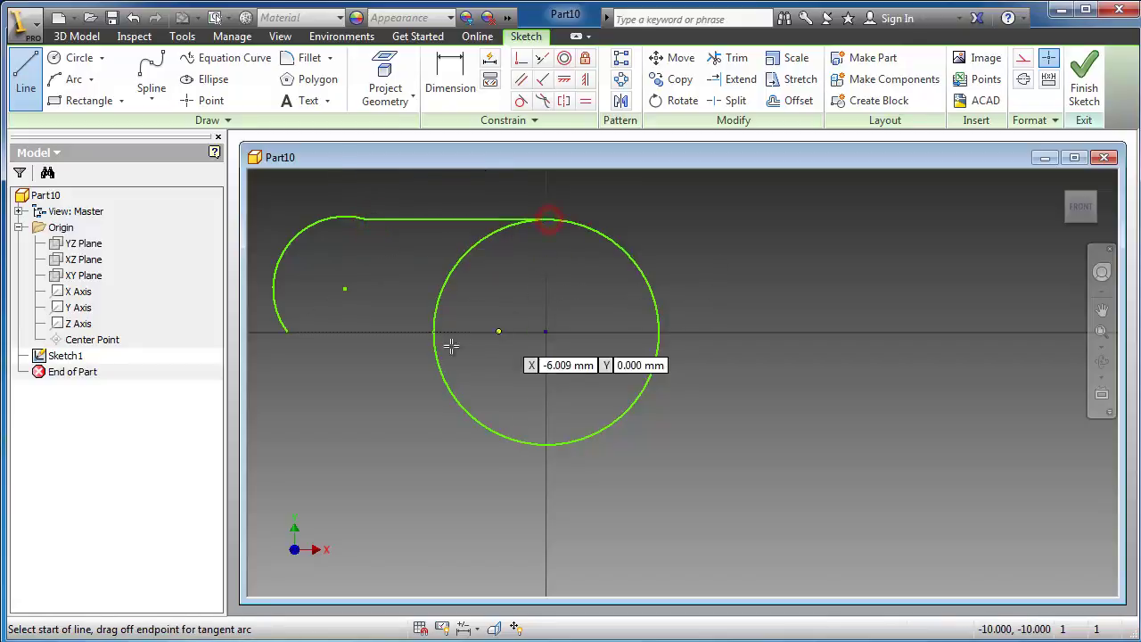
Draw a line about 29.4 mm long from the arc's lower endpoint, ending tangent to the lower part of the circle.
{"action": "left_click", "coordinate": [292, 332]}
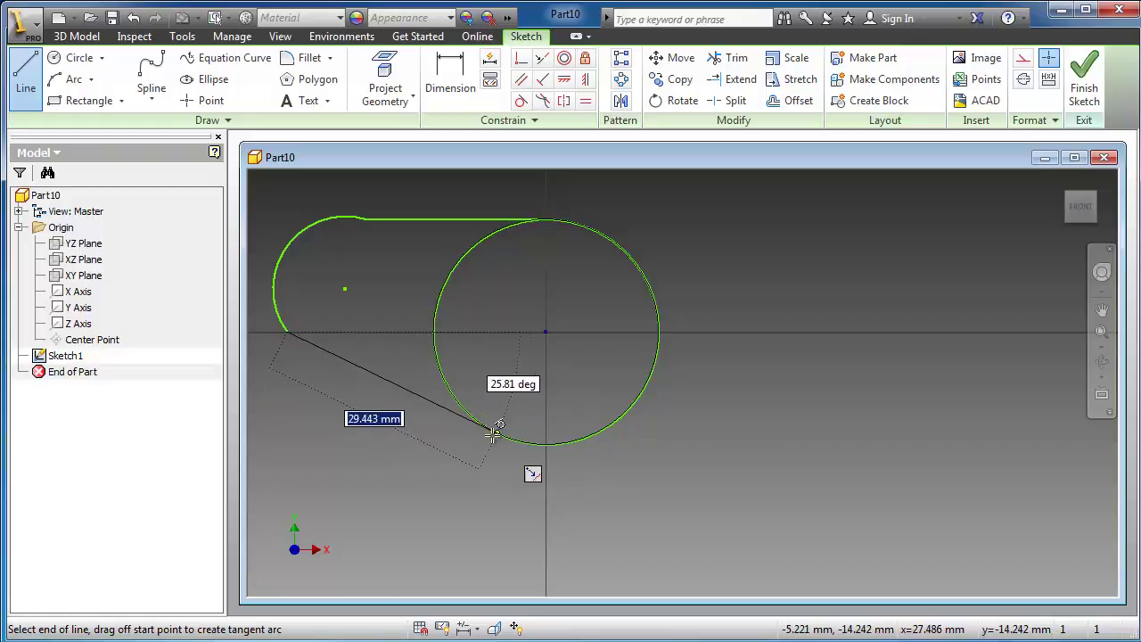
{"action": "scroll", "coordinate": [482, 434], "scroll_direction": "up", "scroll_amount": 5}
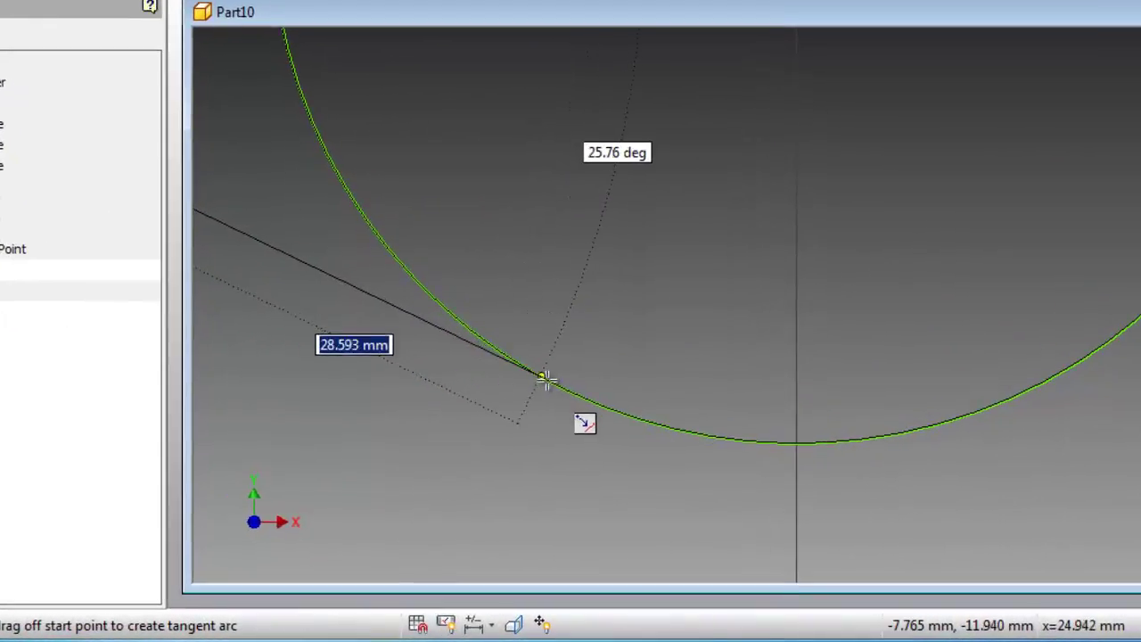
{"action": "scroll", "coordinate": [542, 378], "scroll_direction": "down", "scroll_amount": 2}
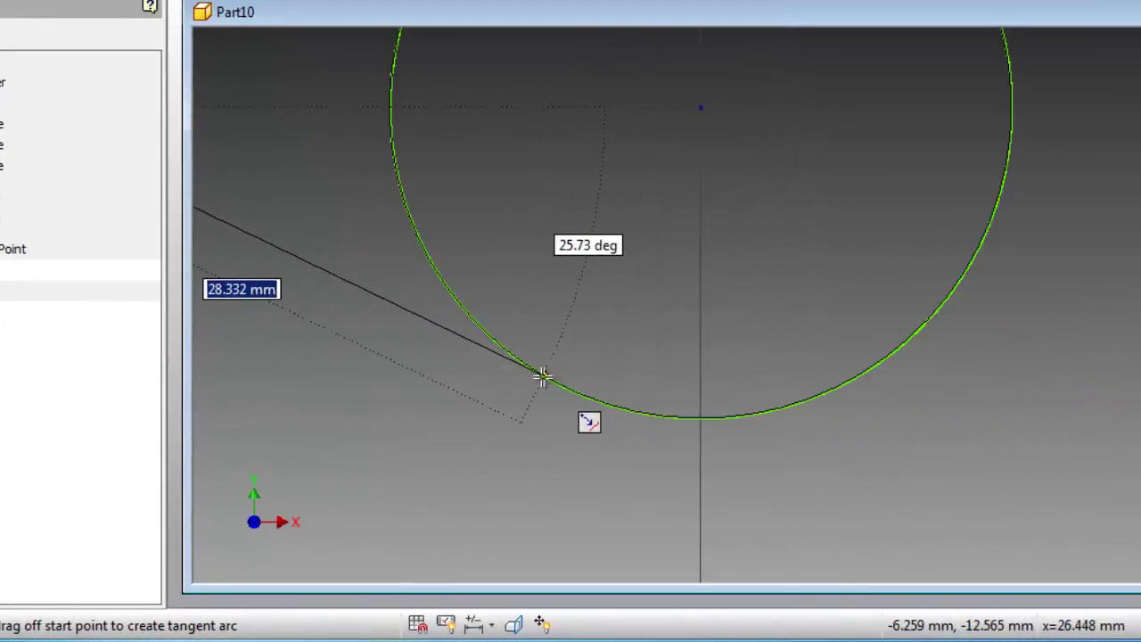
{"action": "scroll", "coordinate": [526, 365], "scroll_direction": "down", "scroll_amount": 2}
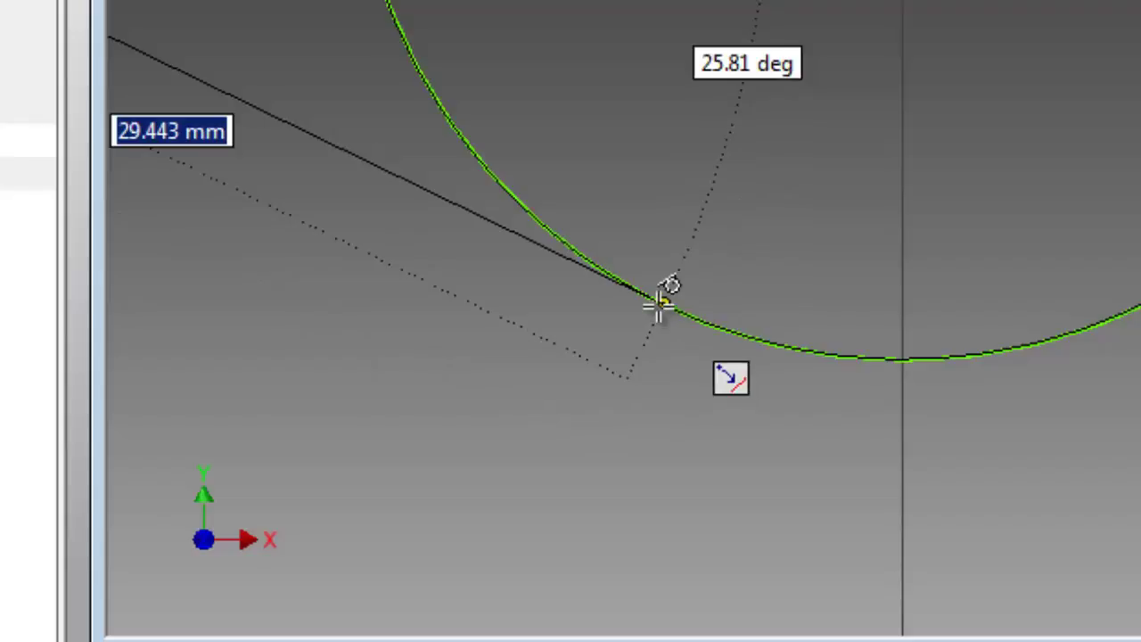
{"action": "left_click", "coordinate": [658, 305]}
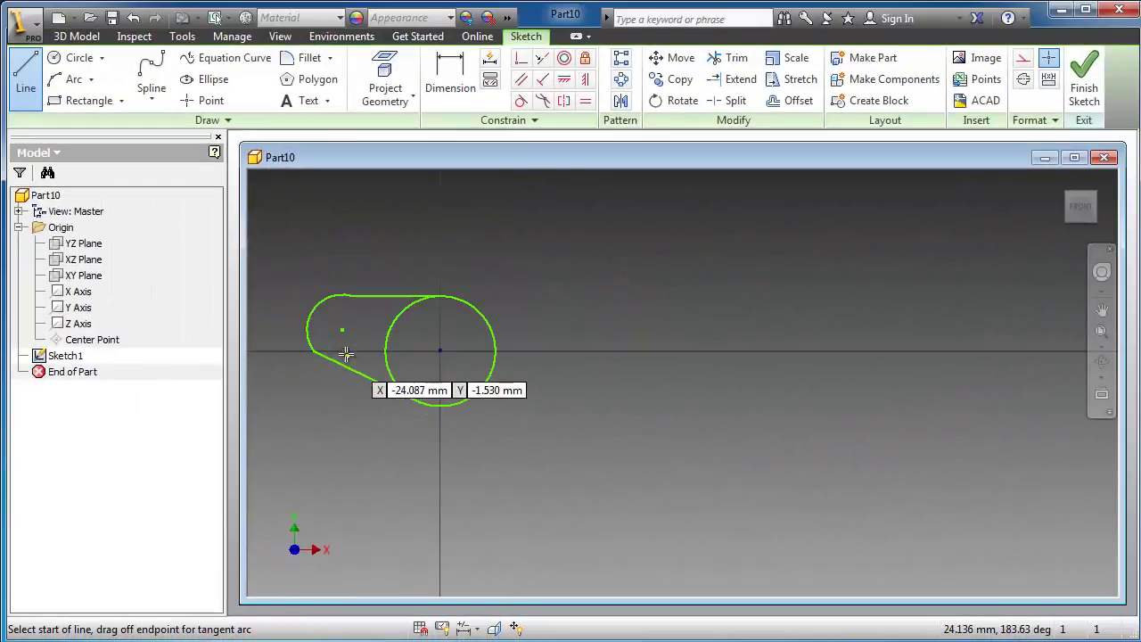
Dimension the arc's radius and set it to 10 mm.
{"action": "scroll", "coordinate": [306, 339], "scroll_direction": "up", "scroll_amount": 4}
{"action": "scroll", "coordinate": [433, 323], "scroll_direction": "down", "scroll_amount": 2}
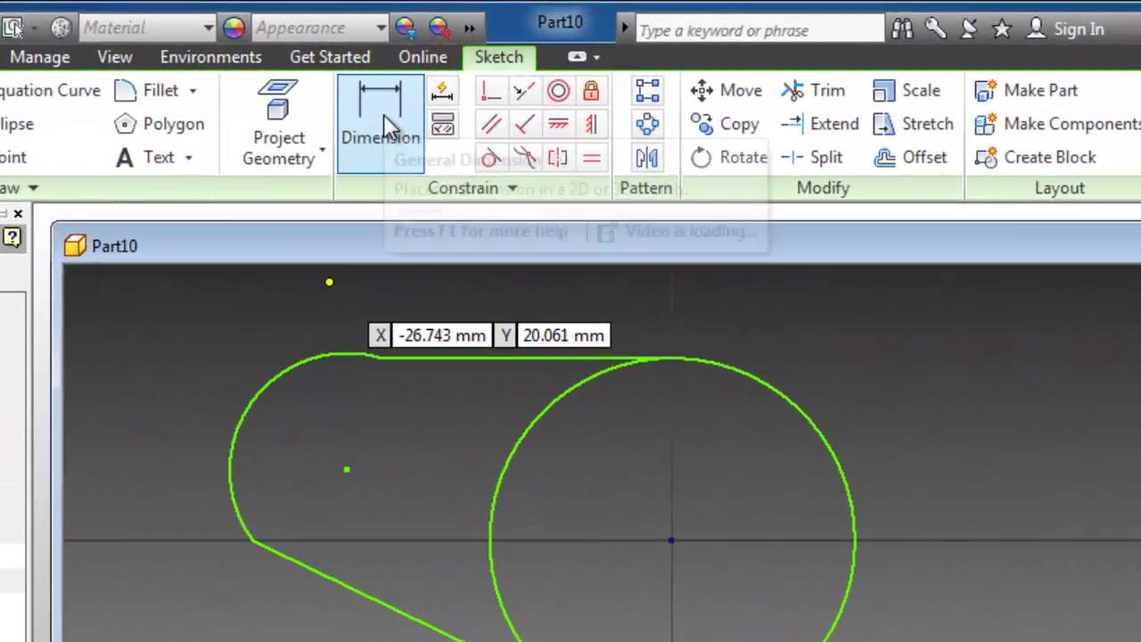
{"action": "left_click", "coordinate": [410, 99]}
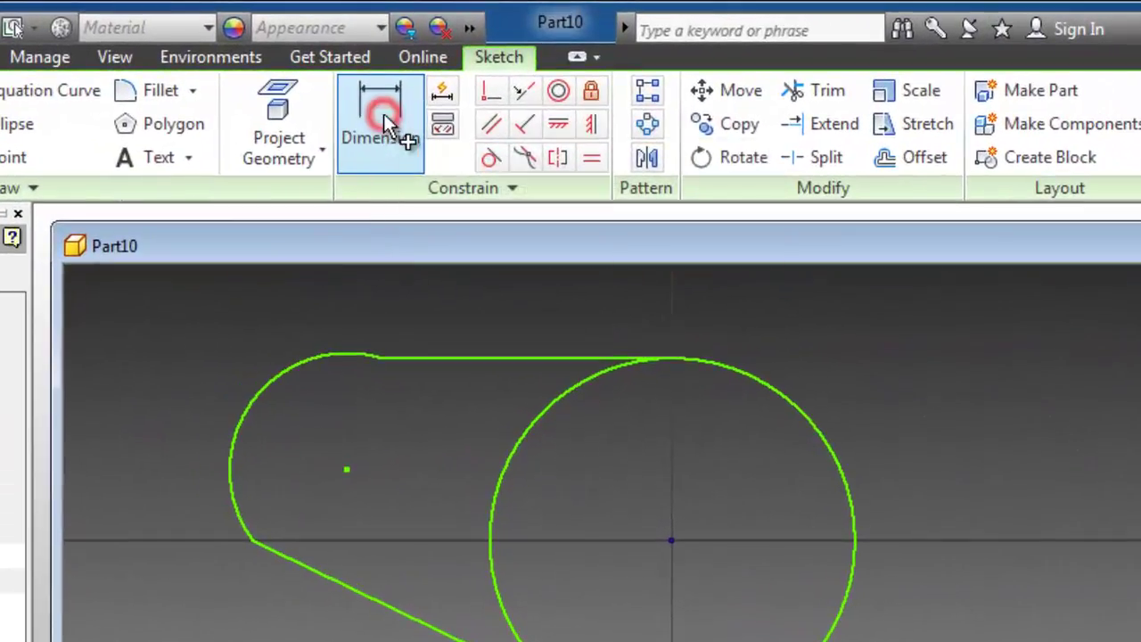
{"action": "left_click", "coordinate": [290, 372]}
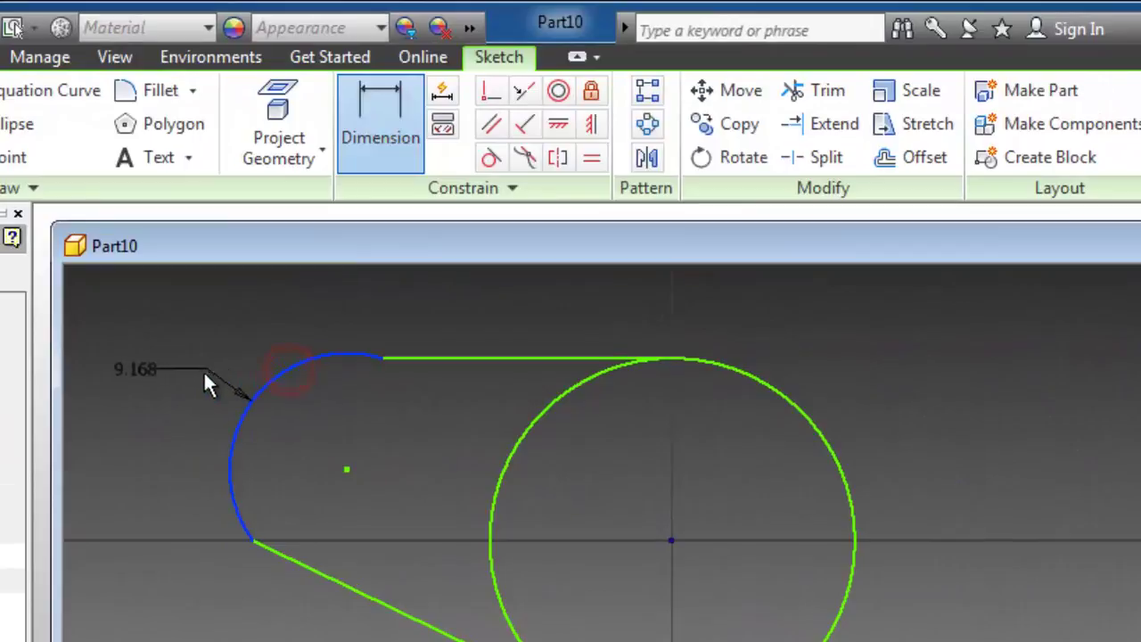
{"action": "left_click", "coordinate": [236, 349]}
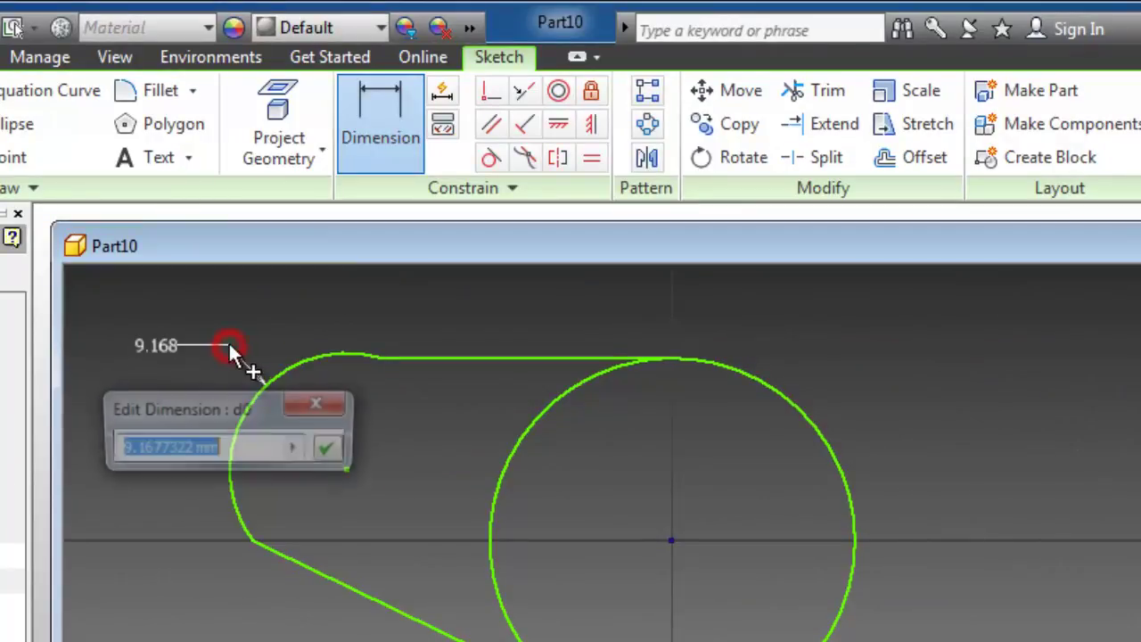
{"action": "type", "text": "10"}
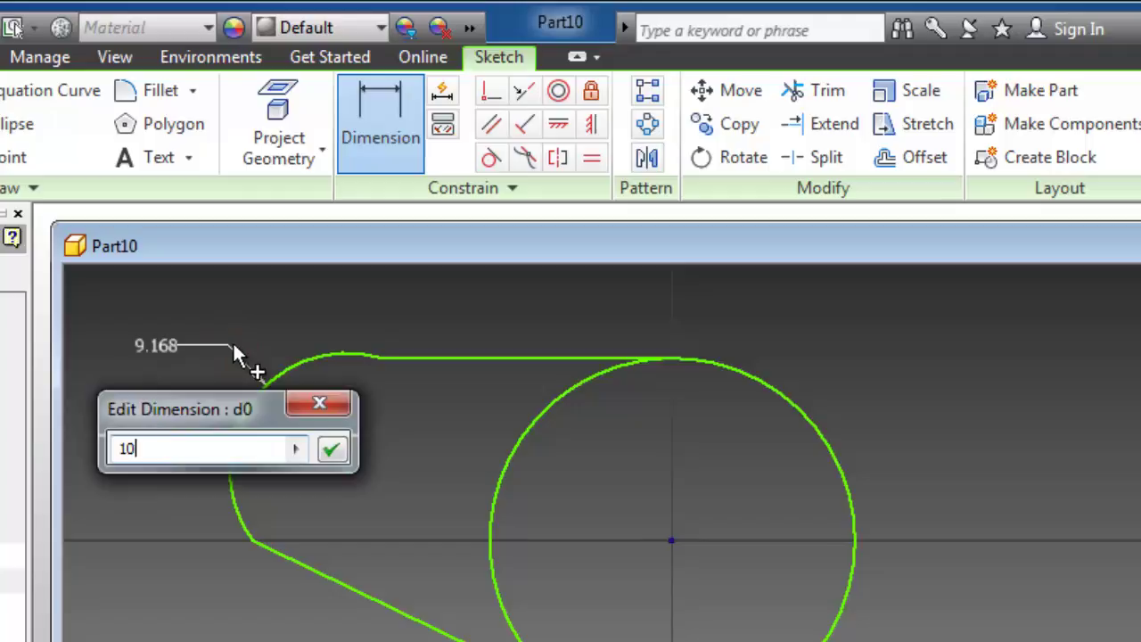
{"action": "key", "text": "Return"}
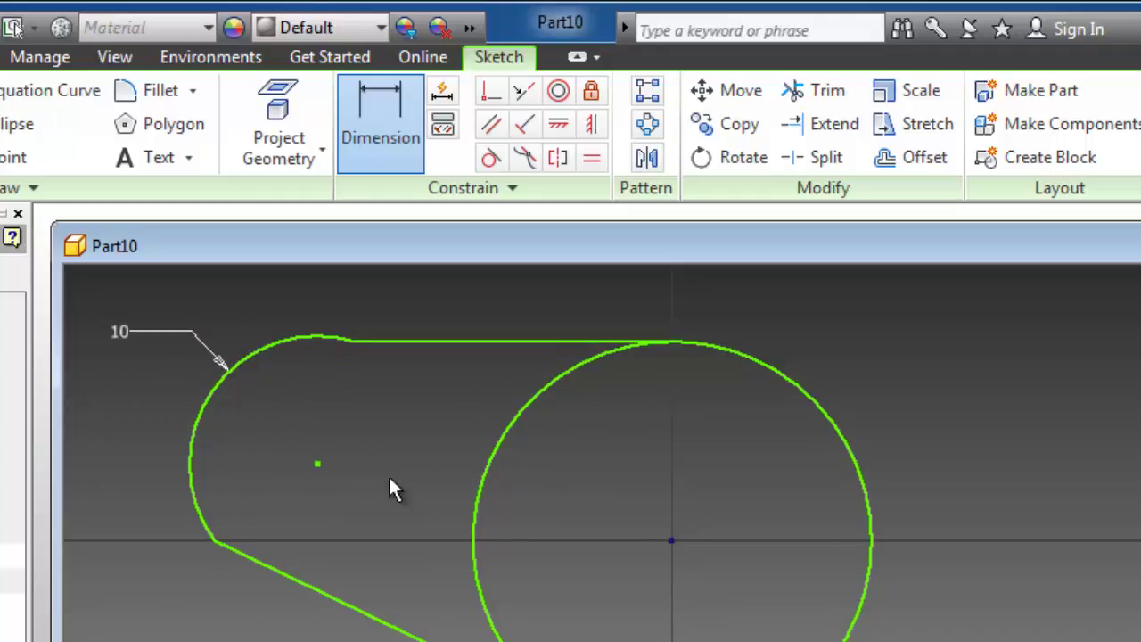
Dimension the circle's diameter and set it to 40 mm.
{"action": "left_click", "coordinate": [867, 492]}
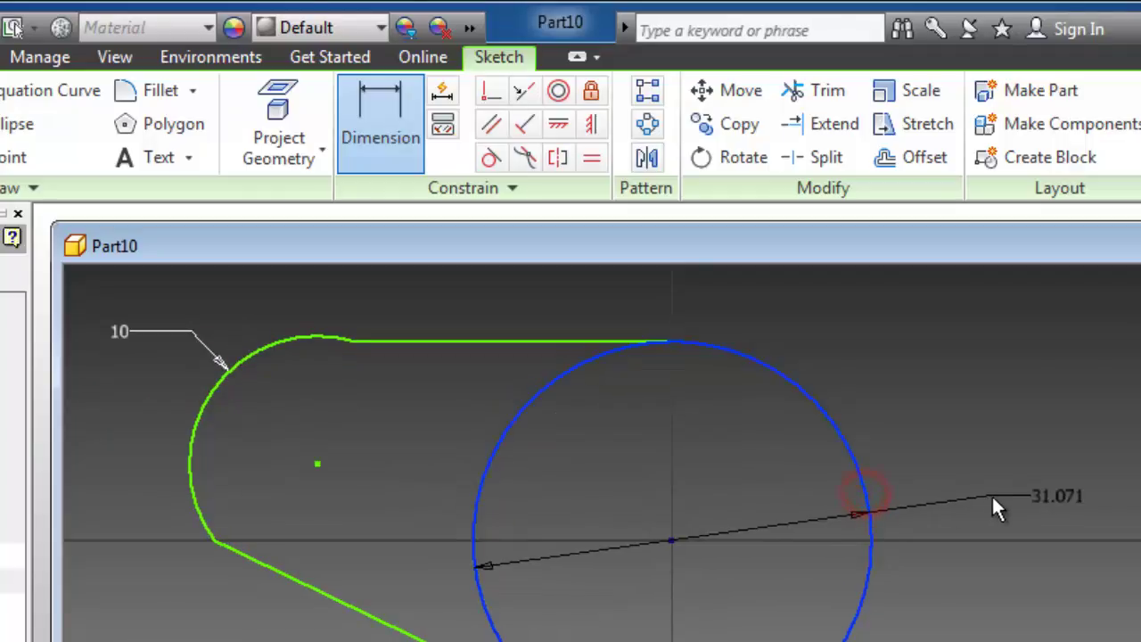
{"action": "left_click", "coordinate": [998, 490]}
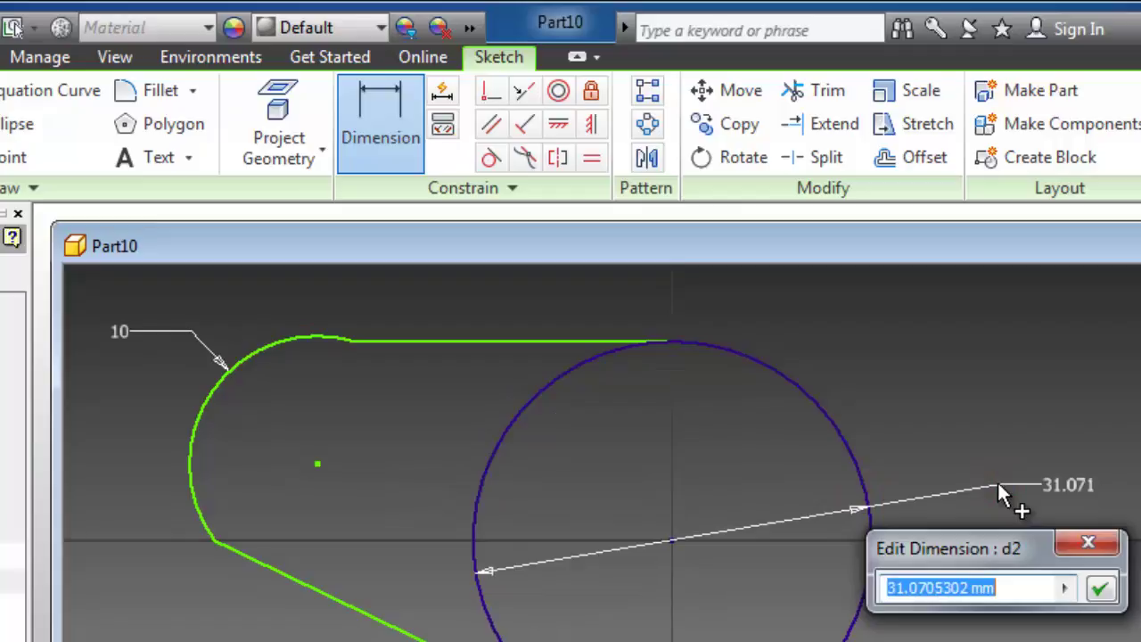
{"action": "type", "text": "40"}
{"action": "key", "text": "Return"}
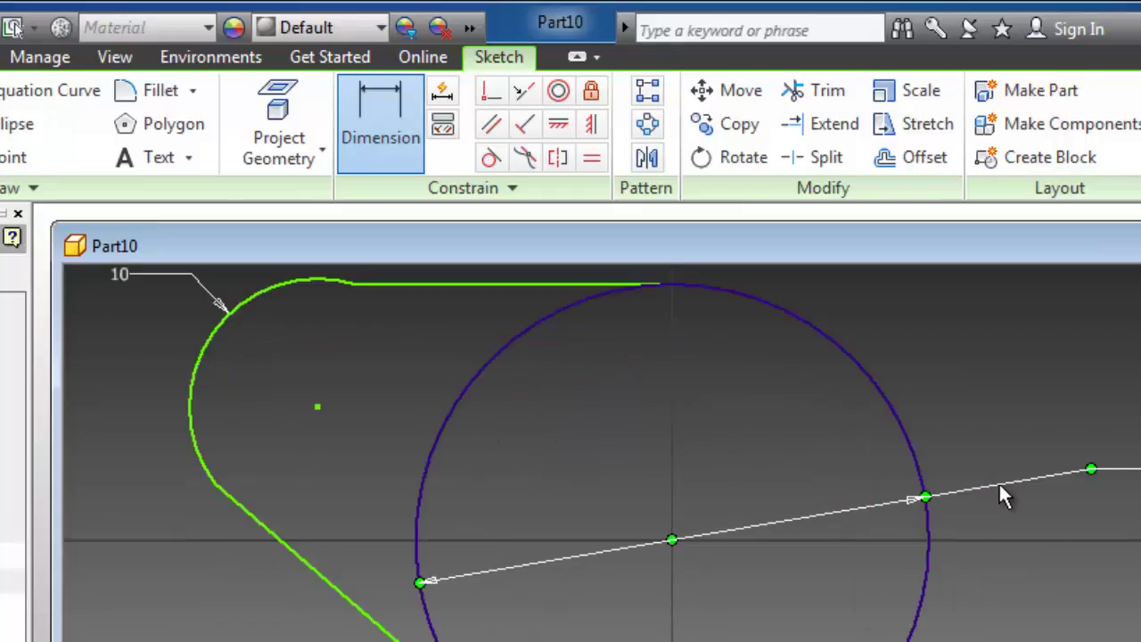
Add an aligned dimension to the lower sloping line and set its length to 30 mm.
{"action": "scroll", "coordinate": [508, 417], "scroll_direction": "down", "scroll_amount": 3}
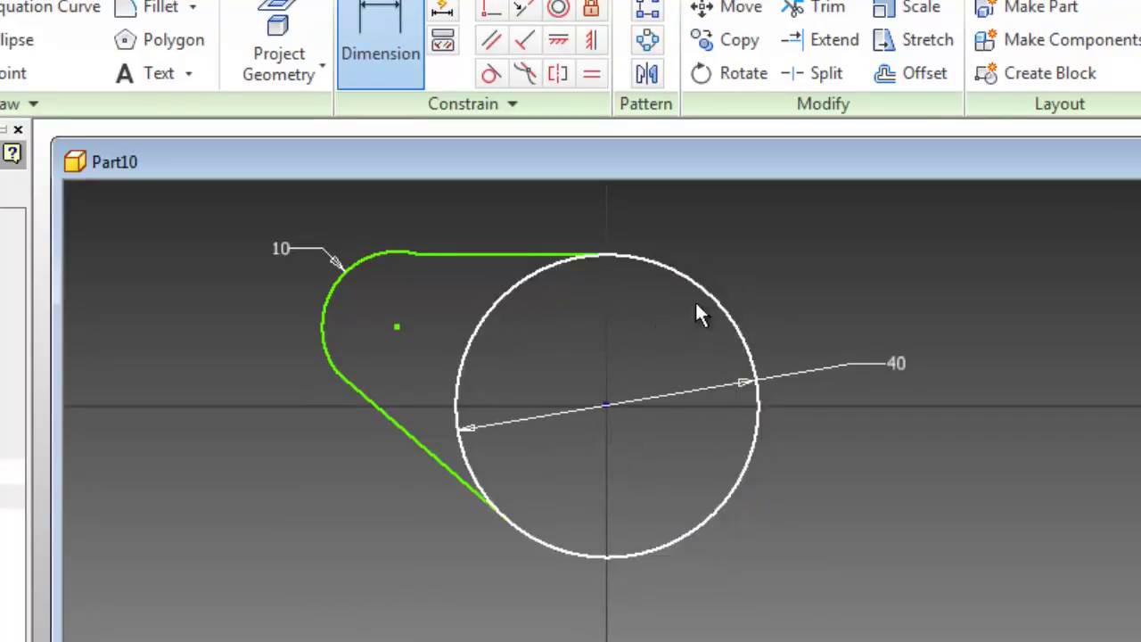
{"action": "scroll", "coordinate": [464, 244], "scroll_direction": "up", "scroll_amount": 3}
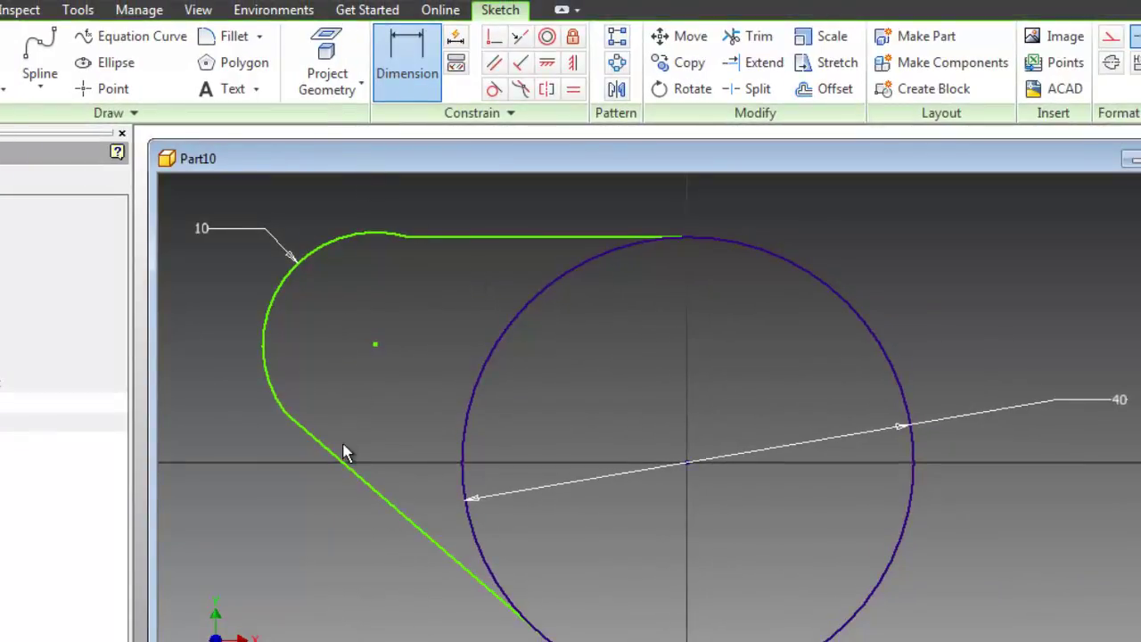
{"action": "left_click", "coordinate": [339, 457]}
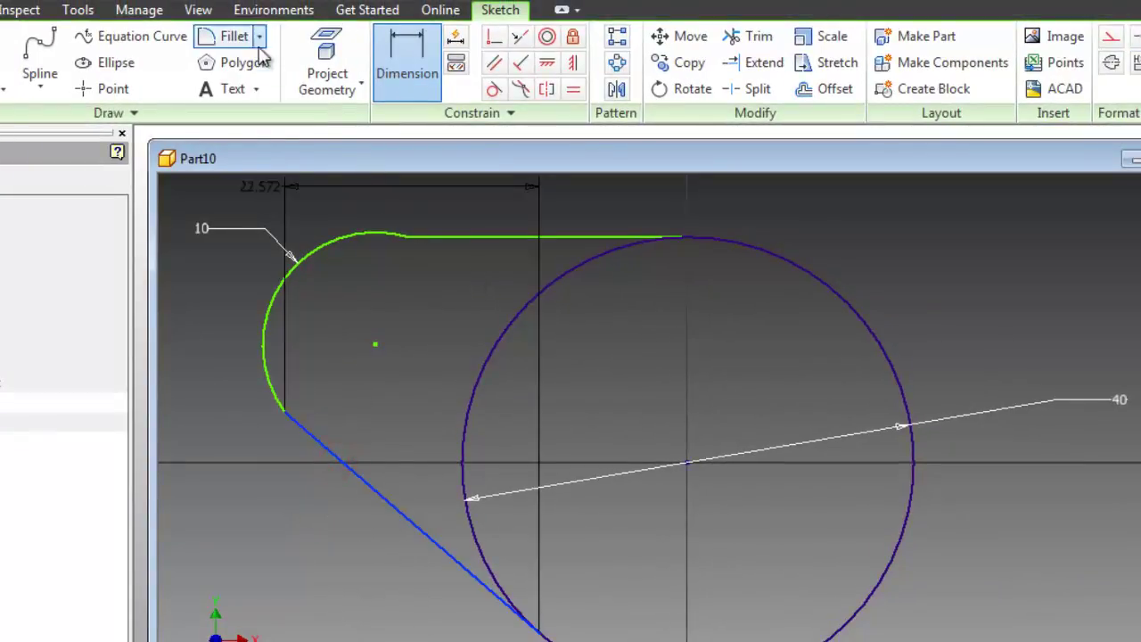
{"action": "left_click", "coordinate": [390, 507]}
{"action": "left_click", "coordinate": [361, 539]}
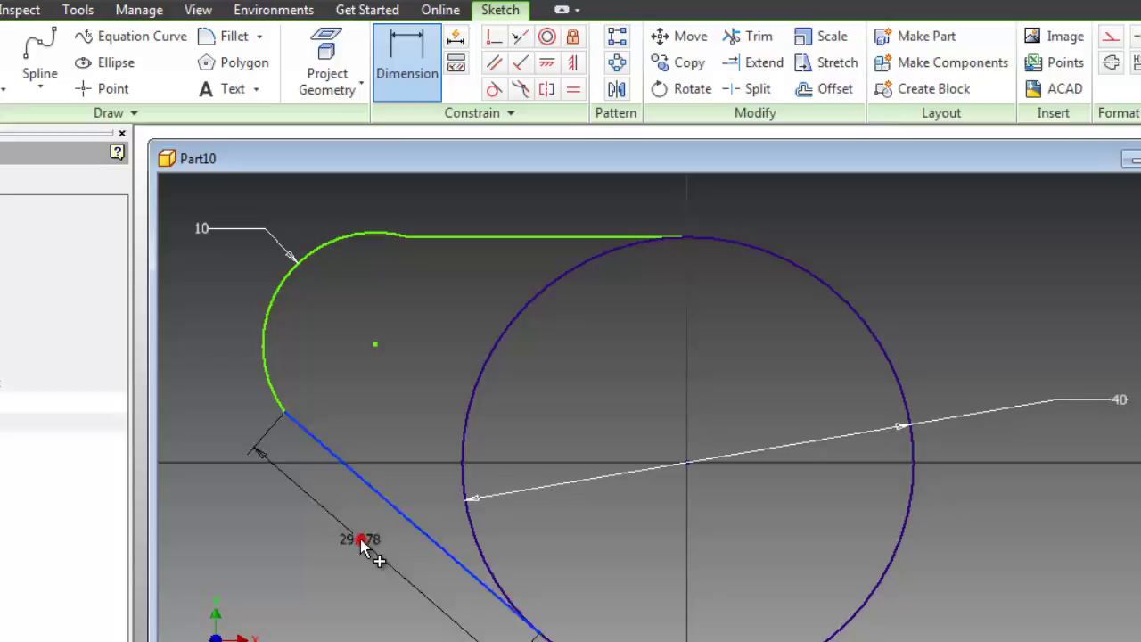
{"action": "type", "text": "30"}
{"action": "key", "text": "Return"}
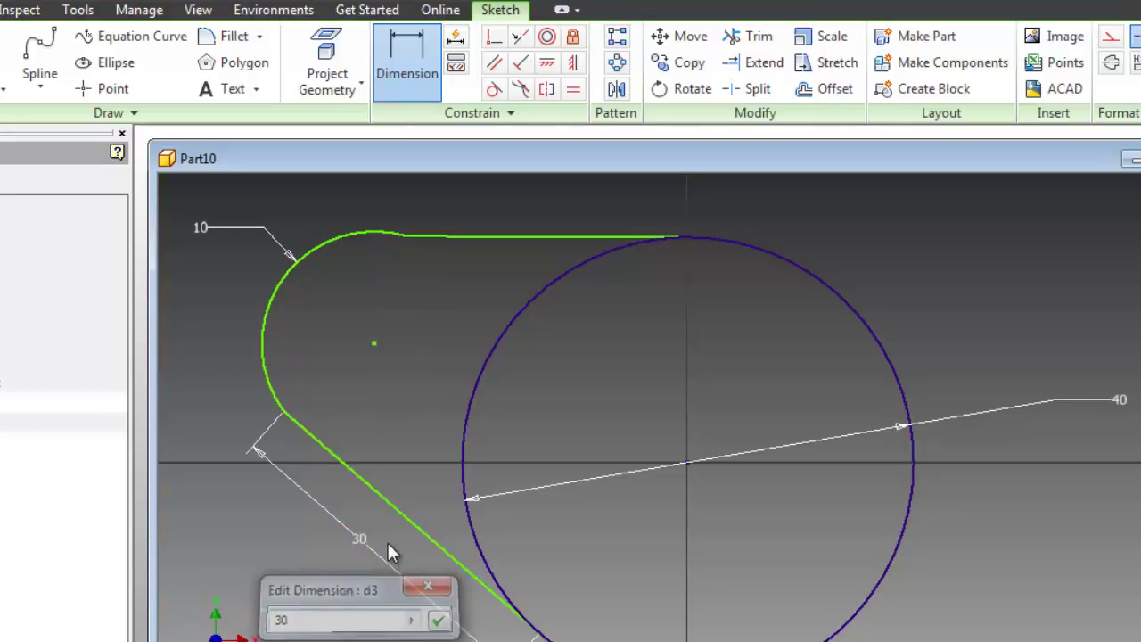
Add a horizontal dimension to the upper line between the arc and the circle and set it to 24 mm.
{"action": "left_click", "coordinate": [600, 238]}
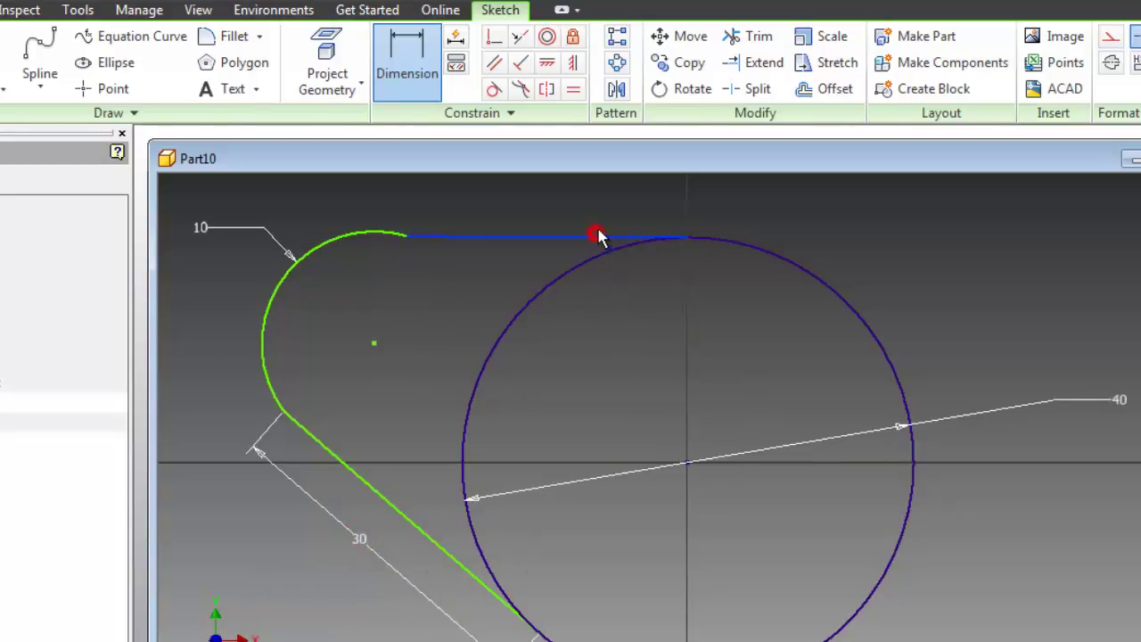
{"action": "left_click", "coordinate": [550, 206]}
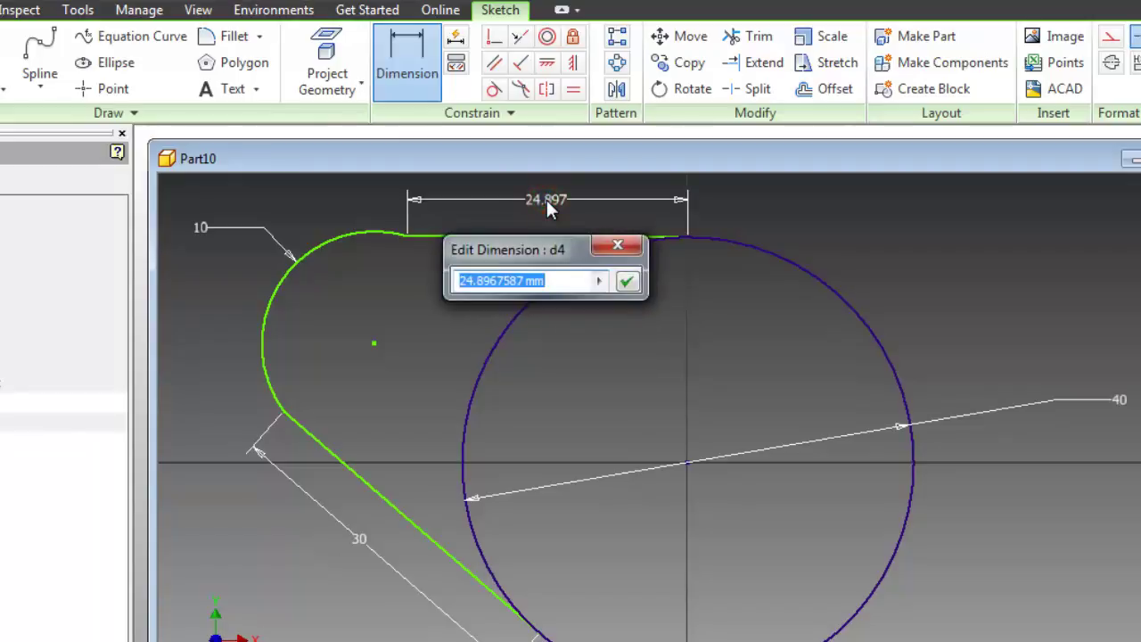
{"action": "type", "text": "24"}
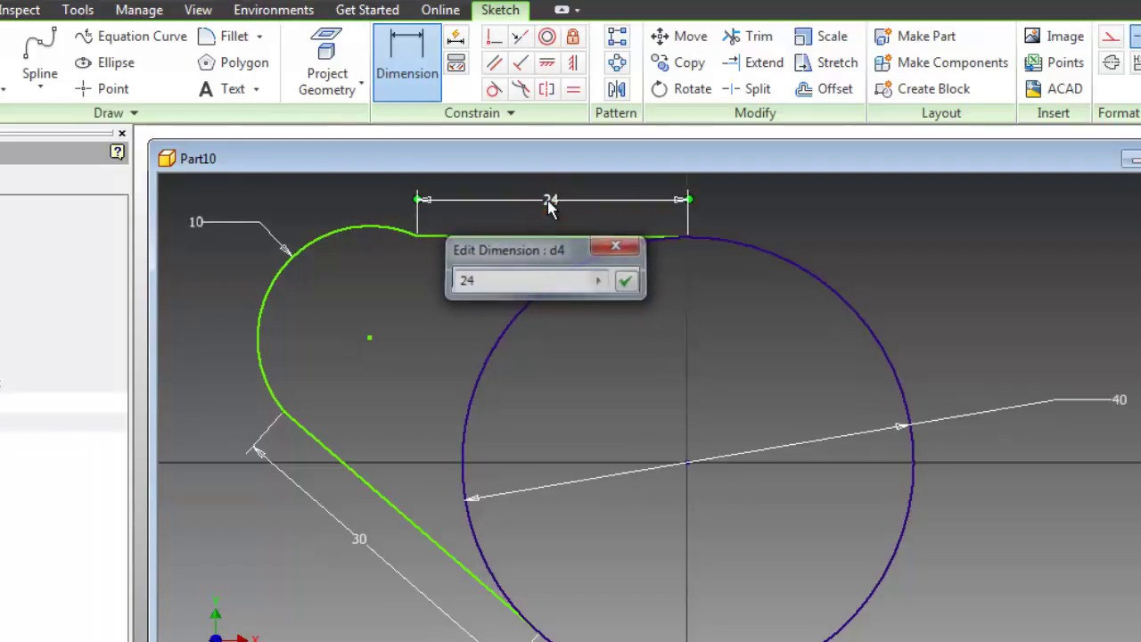
{"action": "key", "text": "Return"}
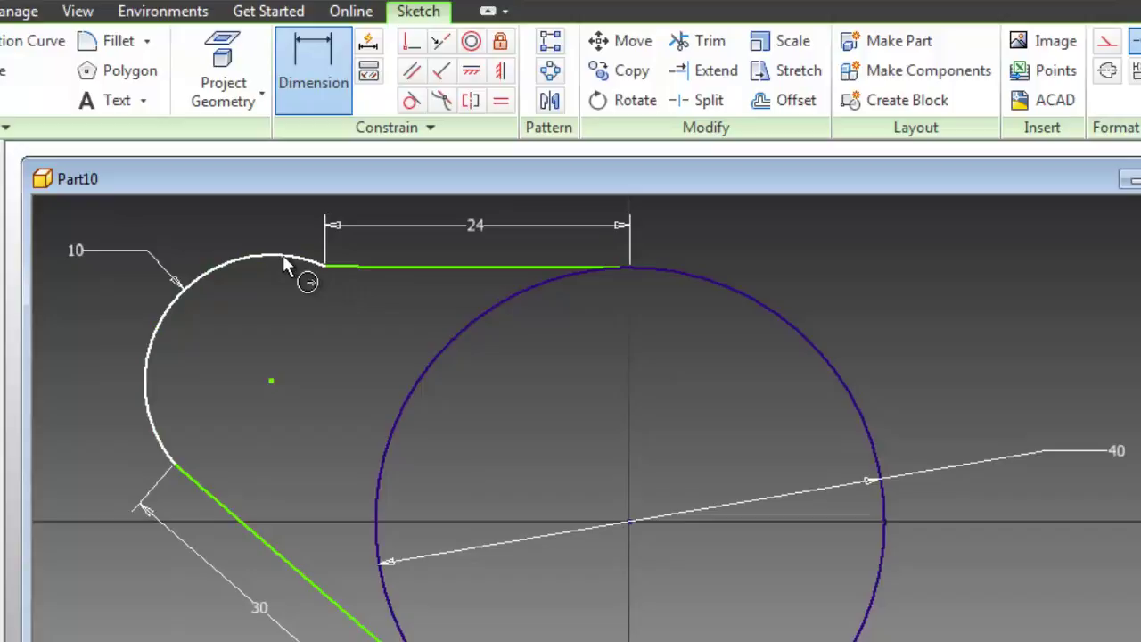
Apply tangent constraints between the small arc and the upper line and between the arc and the lower line.
{"action": "left_click", "coordinate": [411, 100]}
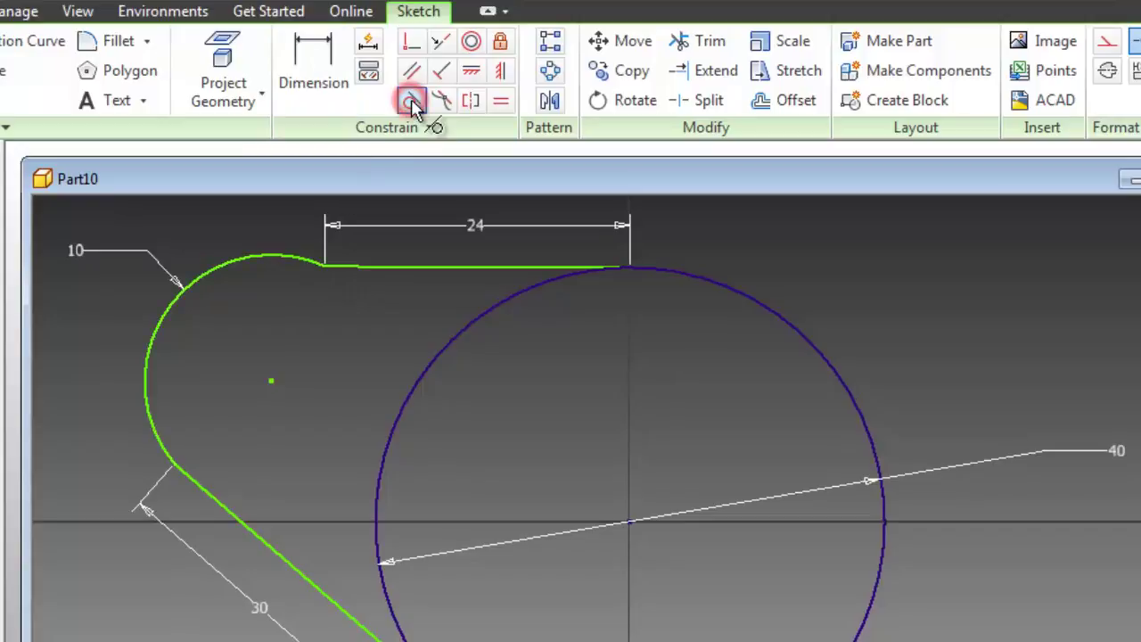
{"action": "left_click", "coordinate": [398, 265]}
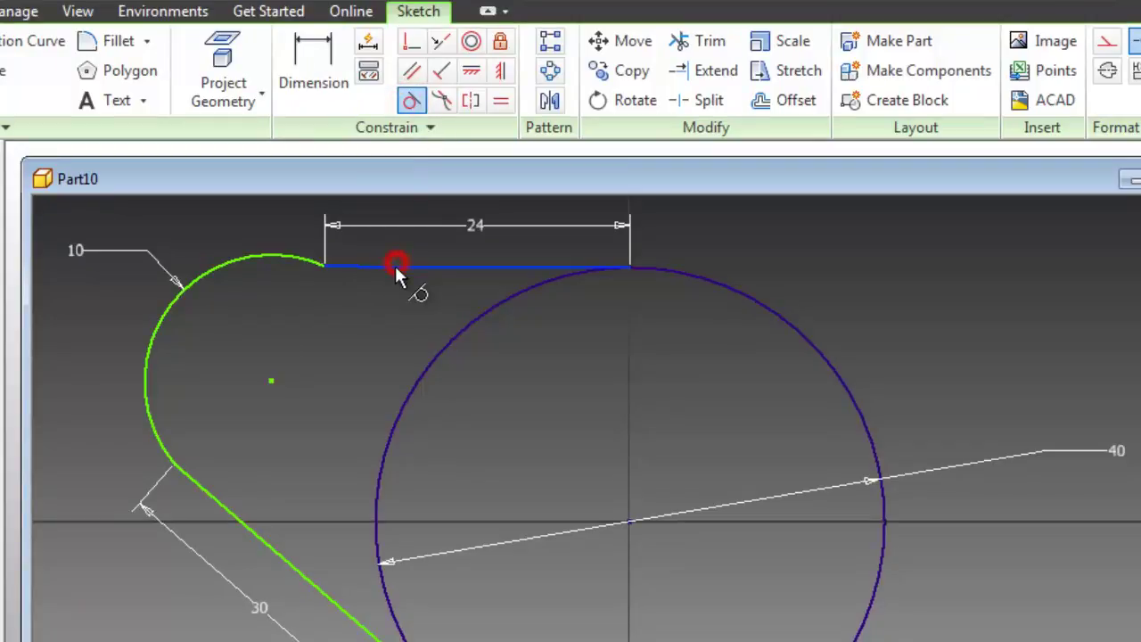
{"action": "left_click", "coordinate": [303, 264]}
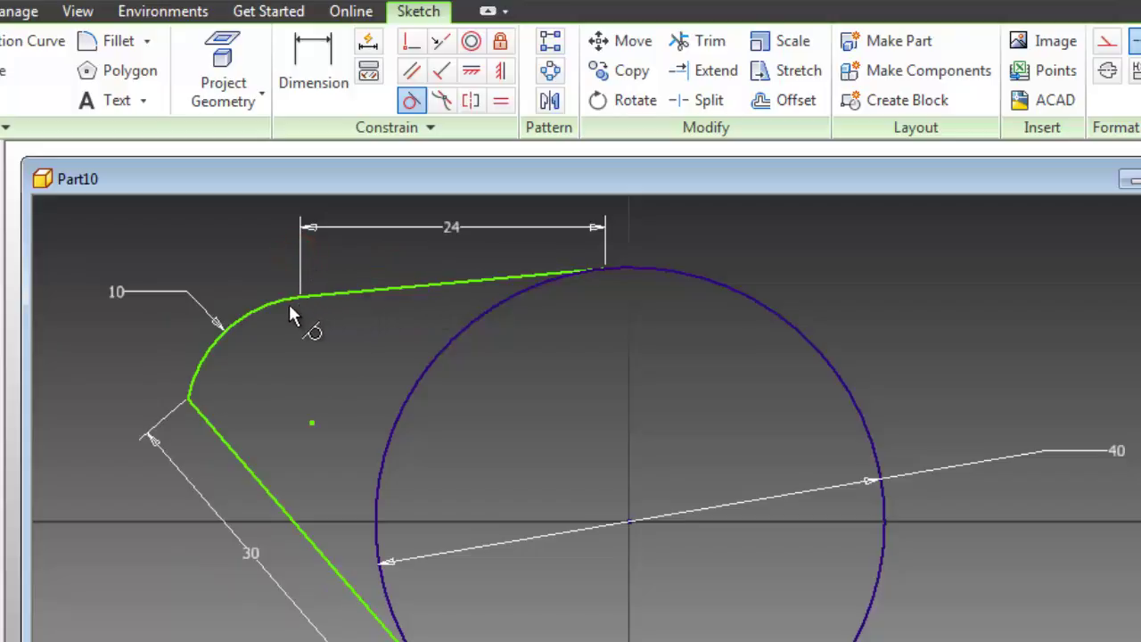
{"action": "left_click", "coordinate": [354, 294]}
{"action": "left_click", "coordinate": [410, 100]}
{"action": "left_click", "coordinate": [221, 337]}
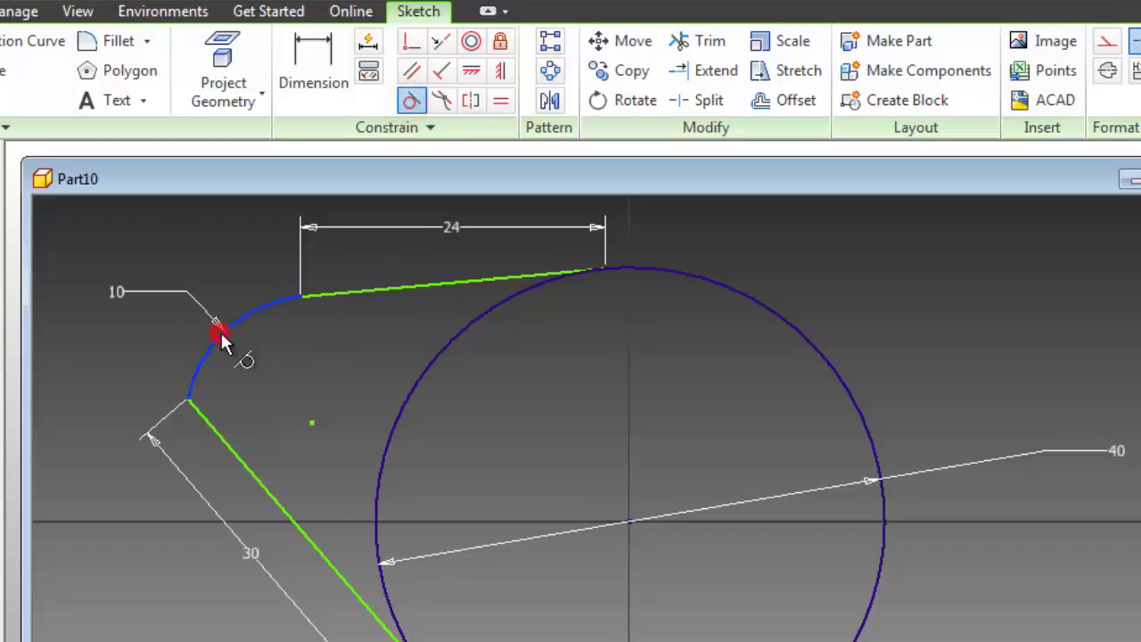
{"action": "left_click", "coordinate": [227, 446]}
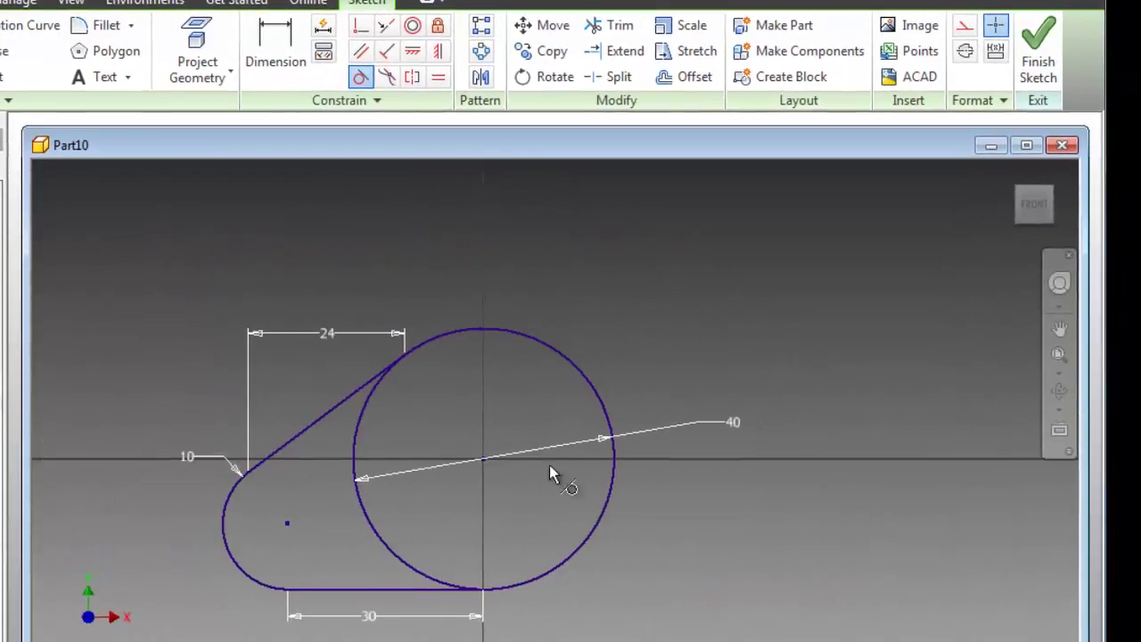
Trim away the portion of the circle that lies inside the outline between the two tangent lines.
{"action": "scroll", "coordinate": [369, 590], "scroll_direction": "up", "scroll_amount": 3}
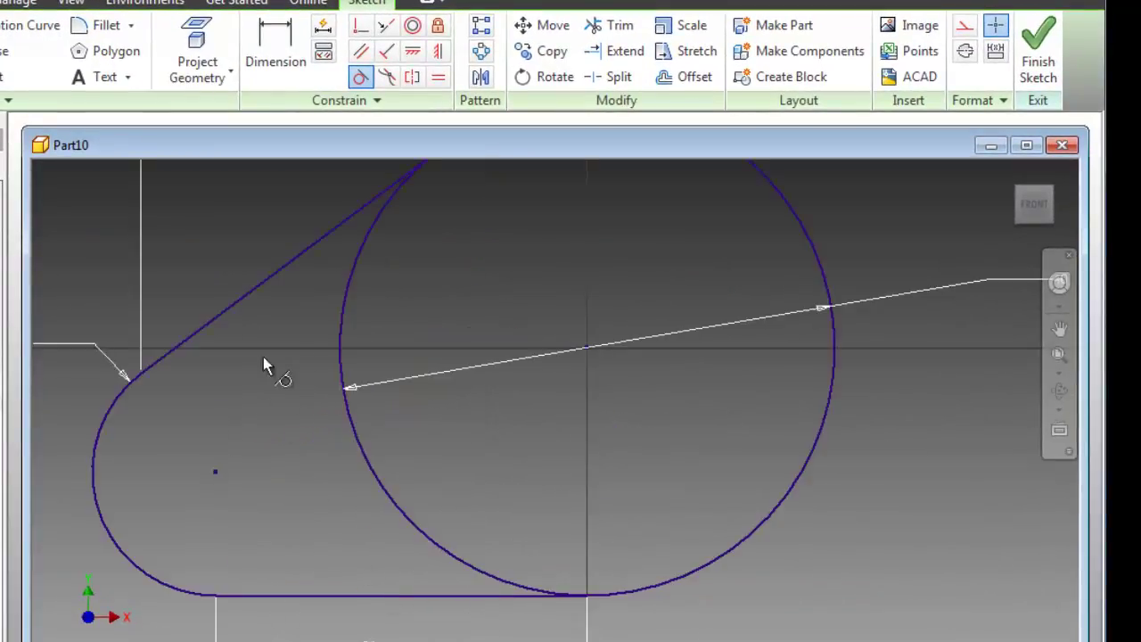
{"action": "scroll", "coordinate": [265, 366], "scroll_direction": "down", "scroll_amount": 3}
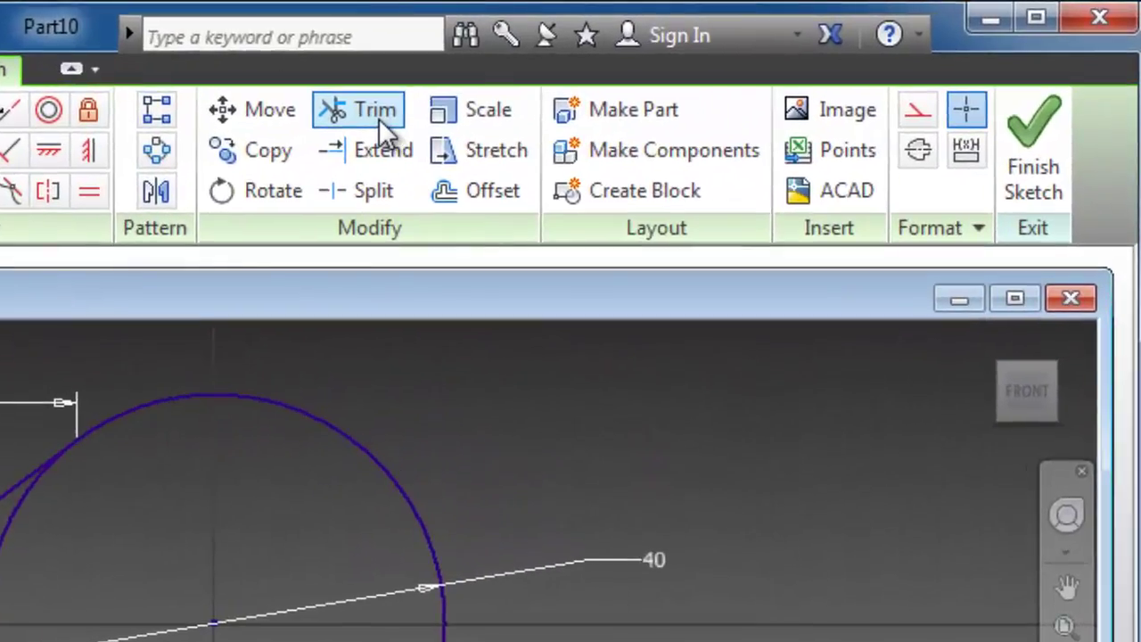
{"action": "left_click", "coordinate": [665, 75]}
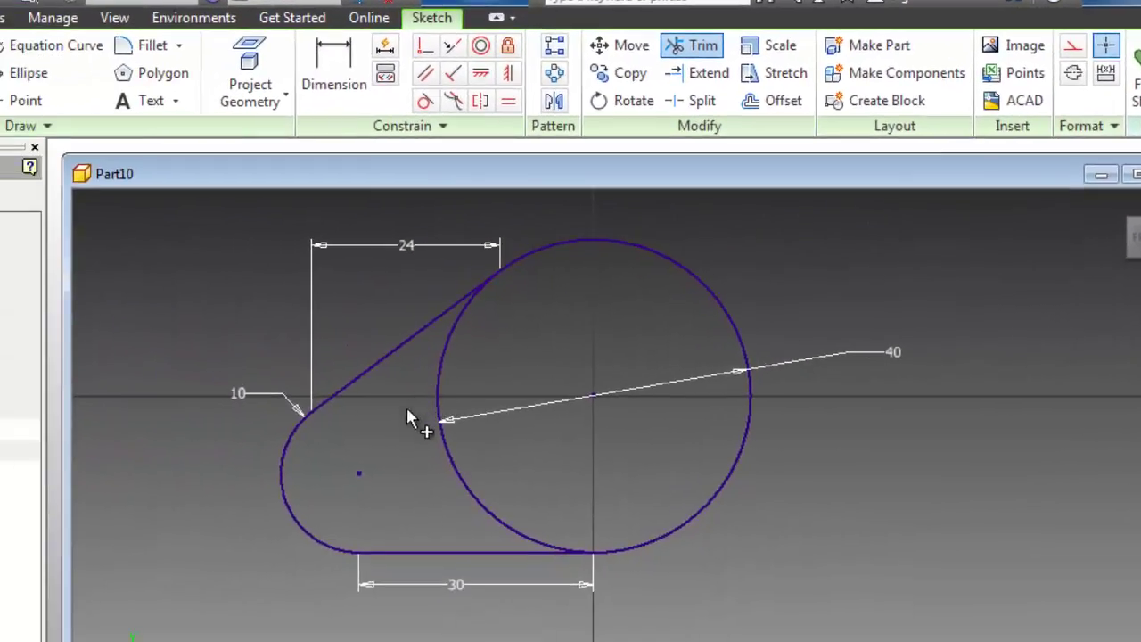
{"action": "left_click", "coordinate": [397, 434]}
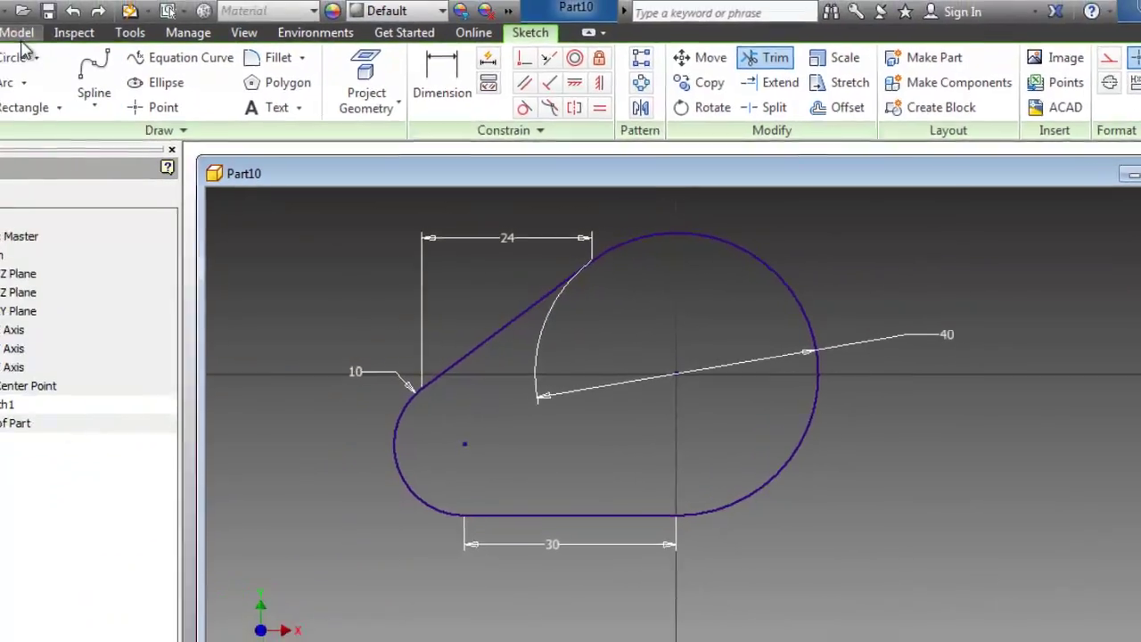
Extrude the closed profile by 10 mm into a solid body.
{"action": "left_click", "coordinate": [17, 33]}
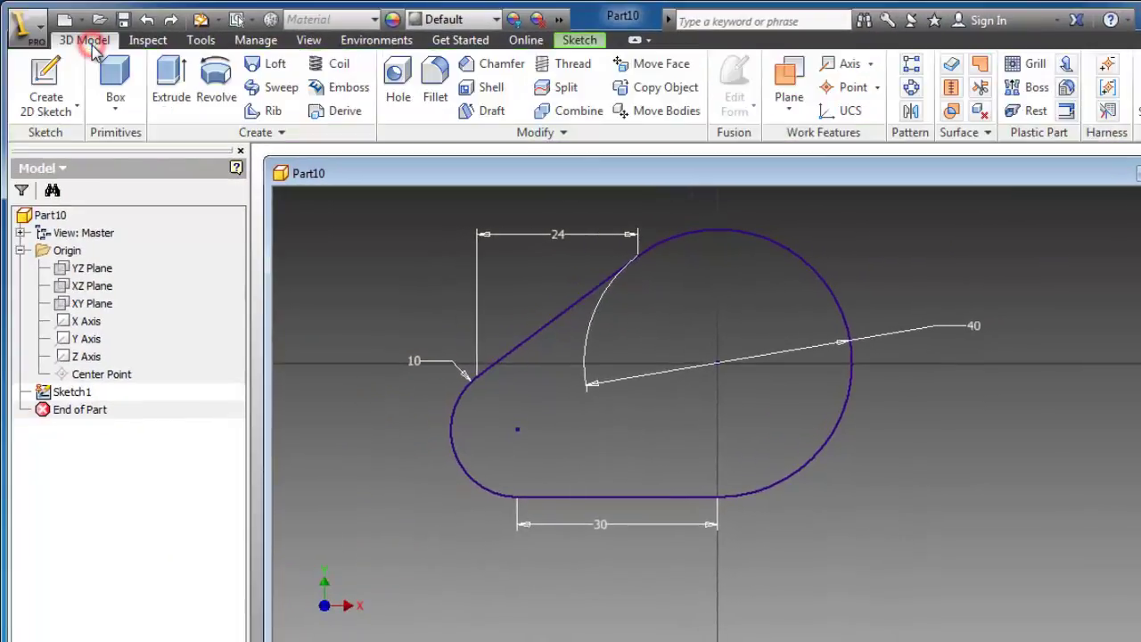
{"action": "left_click", "coordinate": [173, 74]}
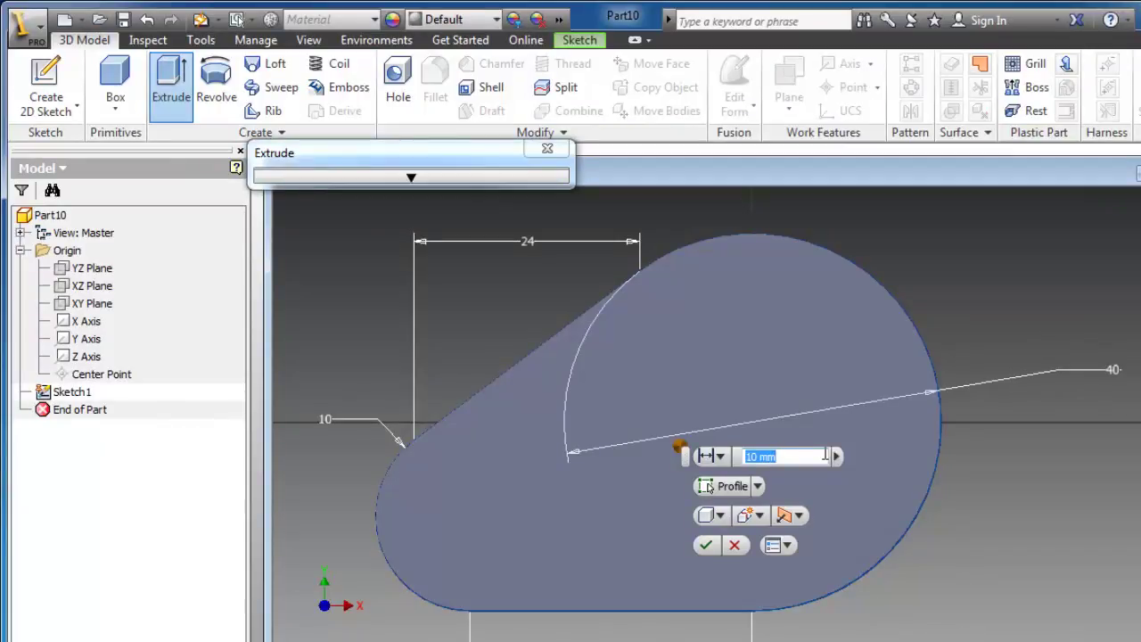
{"action": "type", "text": "10"}
{"action": "key", "text": "Return"}
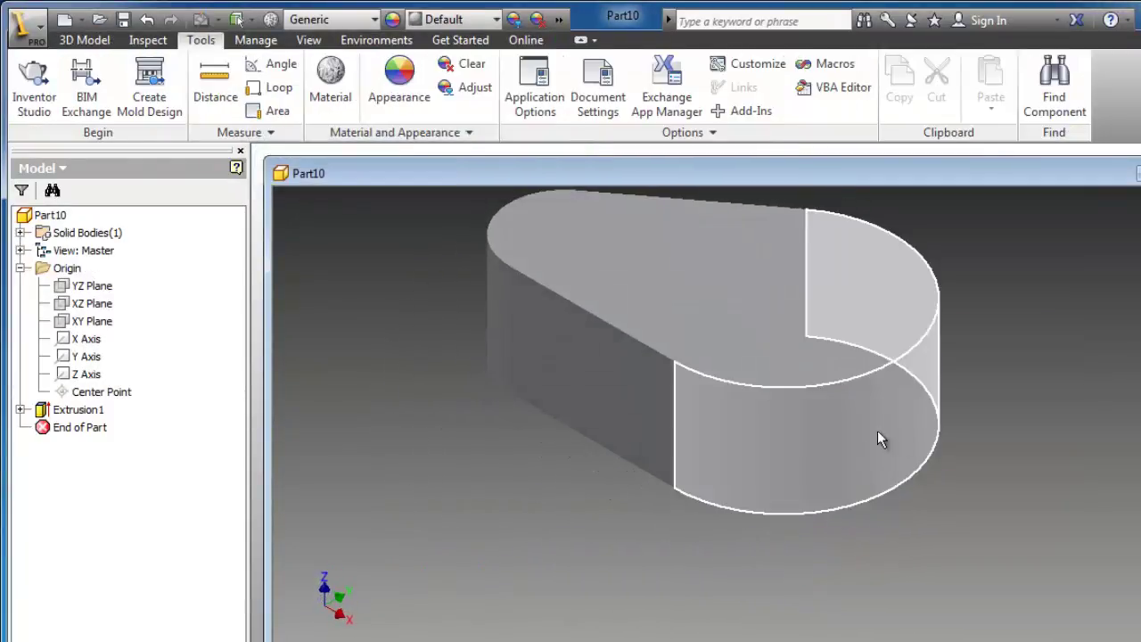
{"action": "scroll", "coordinate": [713, 415], "scroll_direction": "up", "scroll_amount": 3}
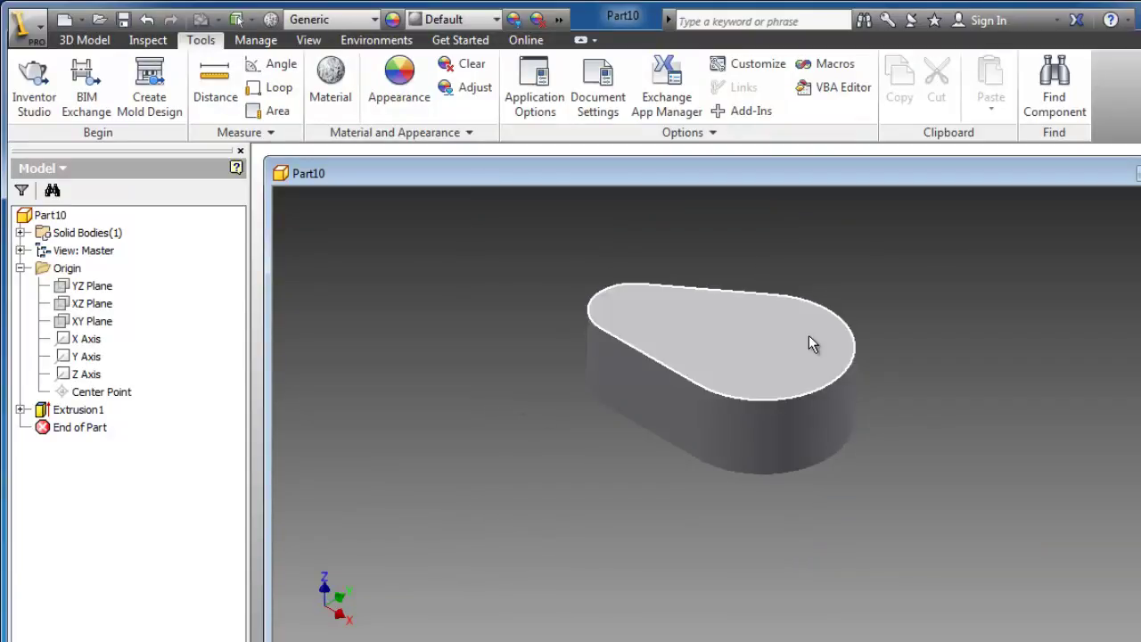
{"action": "scroll", "coordinate": [784, 318], "scroll_direction": "down", "scroll_amount": 2}
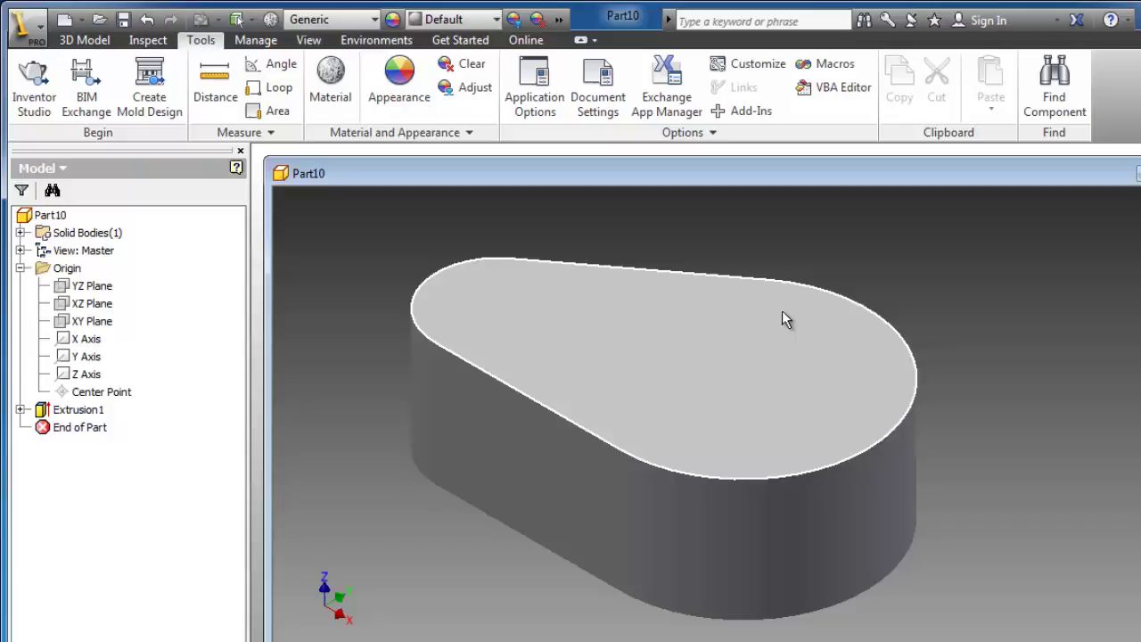